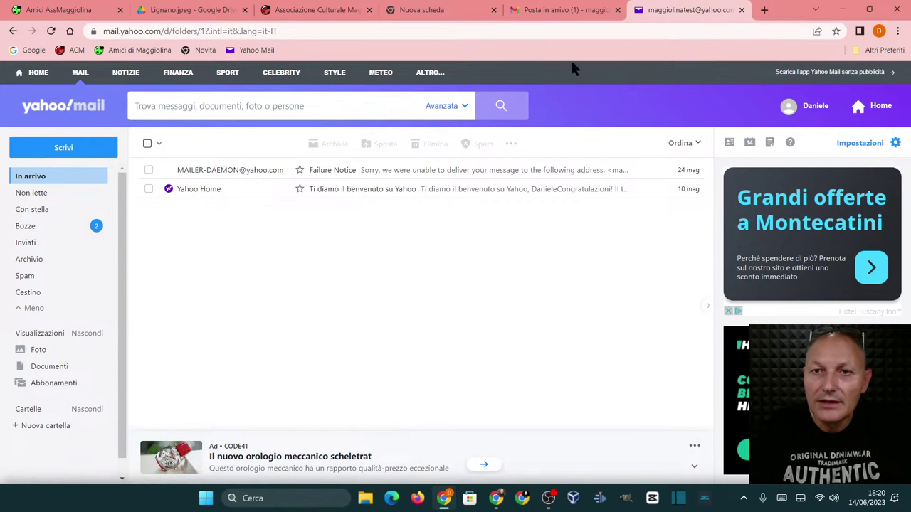
- Switch to the Gmail inbox, where the unread 'Situazione meteo' message is listed
left_click(570, 11)
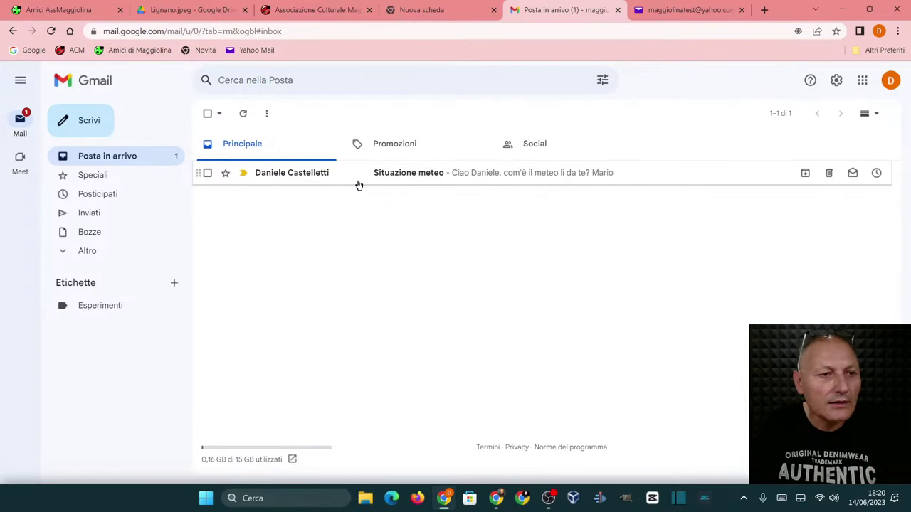
left_click_drag(390, 179, 388, 182)
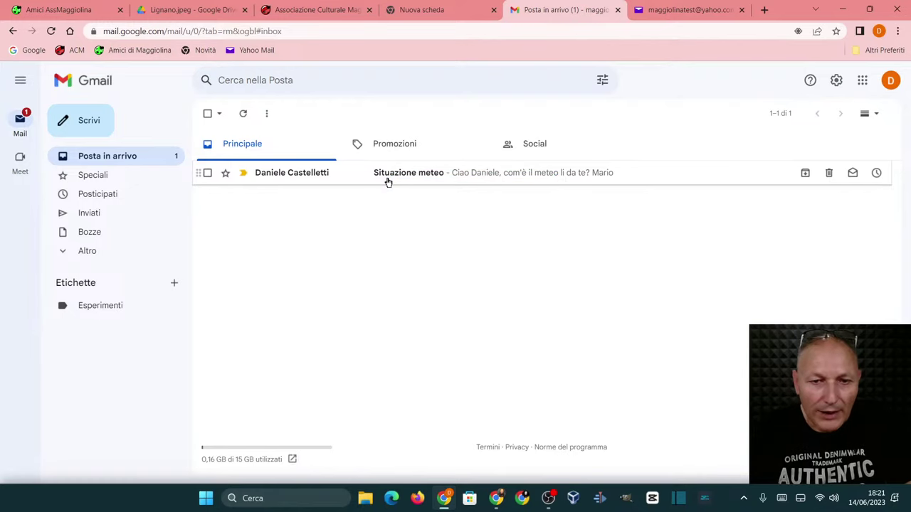
- Open the 'Situazione meteo' email to read the sender's question about the weather
left_click(388, 182)
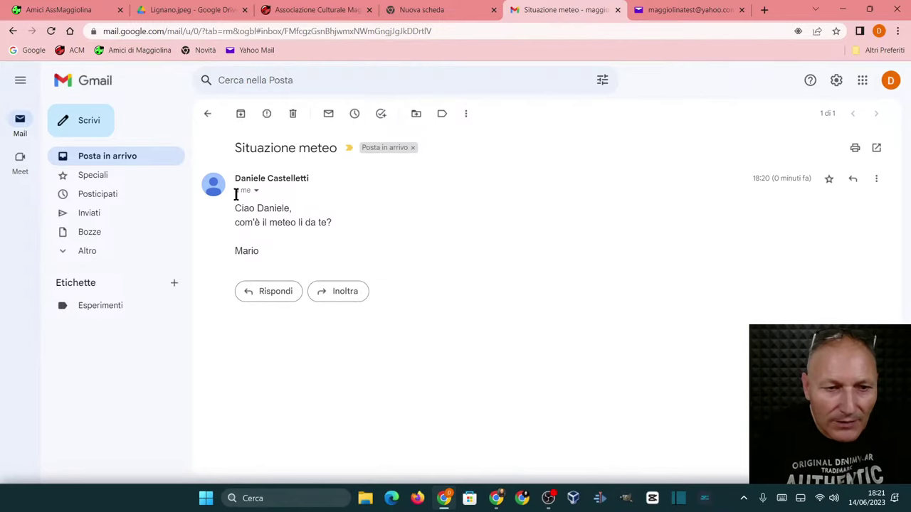
mouse_move(263, 177)
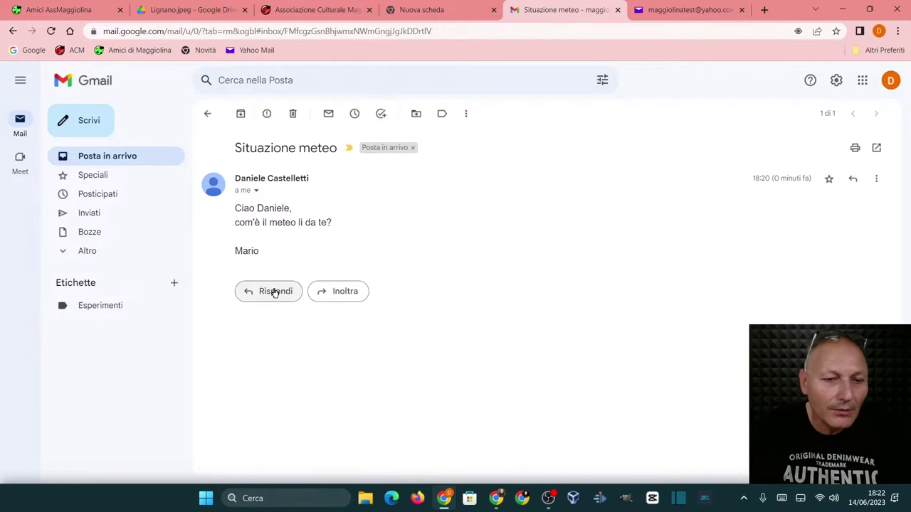
- Dismiss the Altro actions menu and start a blank reply to 'Situazione meteo'
left_click(880, 181)
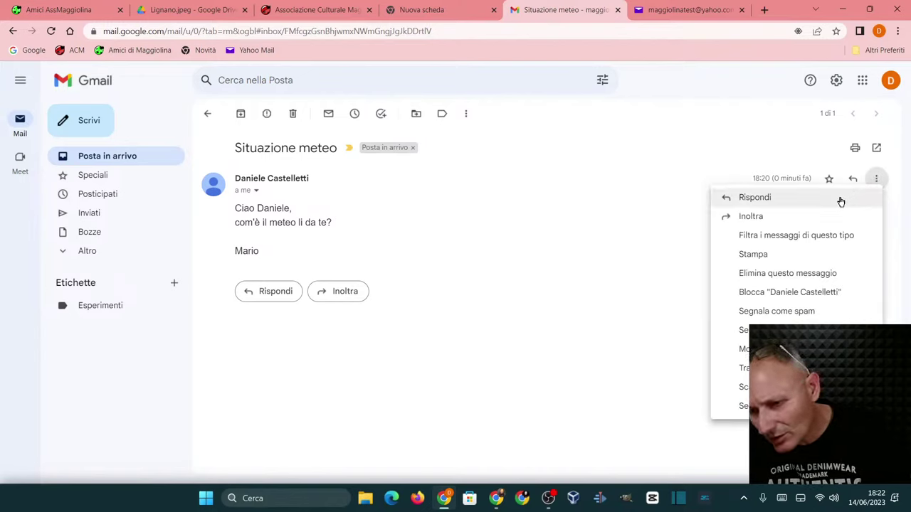
left_click(358, 402)
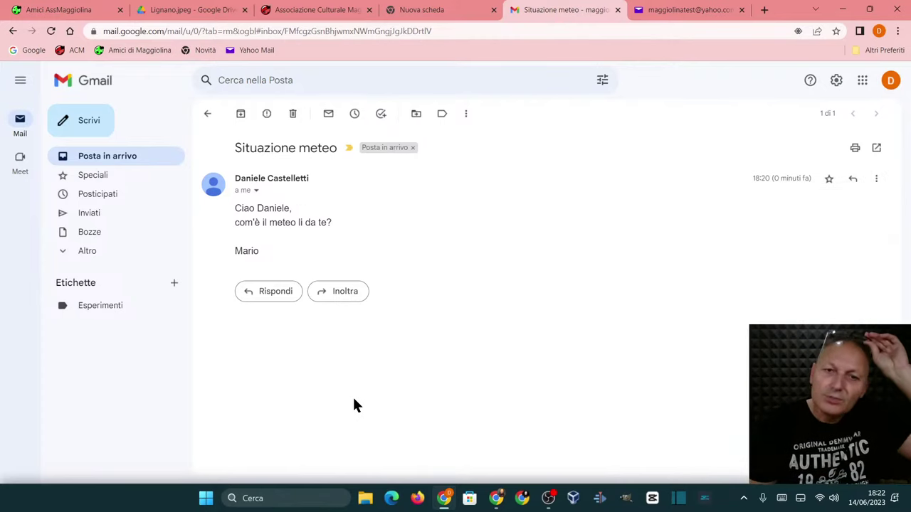
left_click(270, 291)
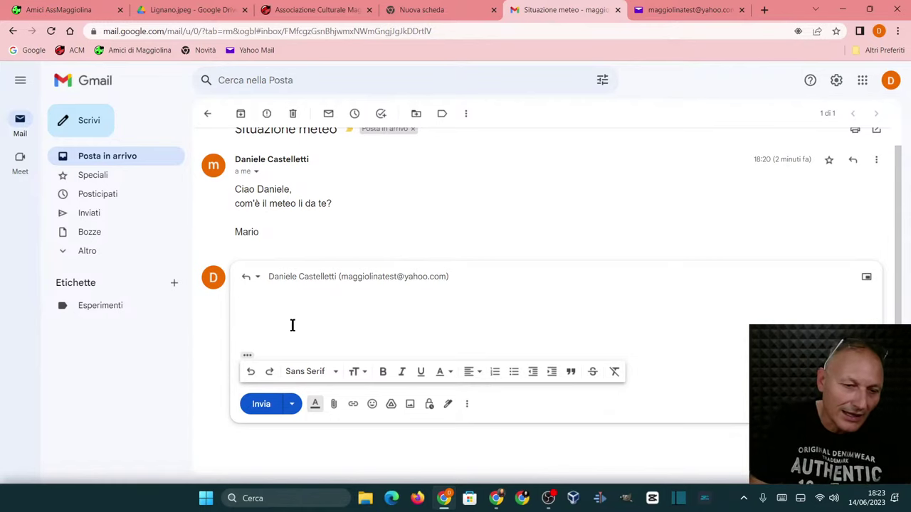
- Write a reply greeting the sender: 'qui il meteo è ballerino…bel tempo più volte al giorno', then sign your name
left_click(247, 358)
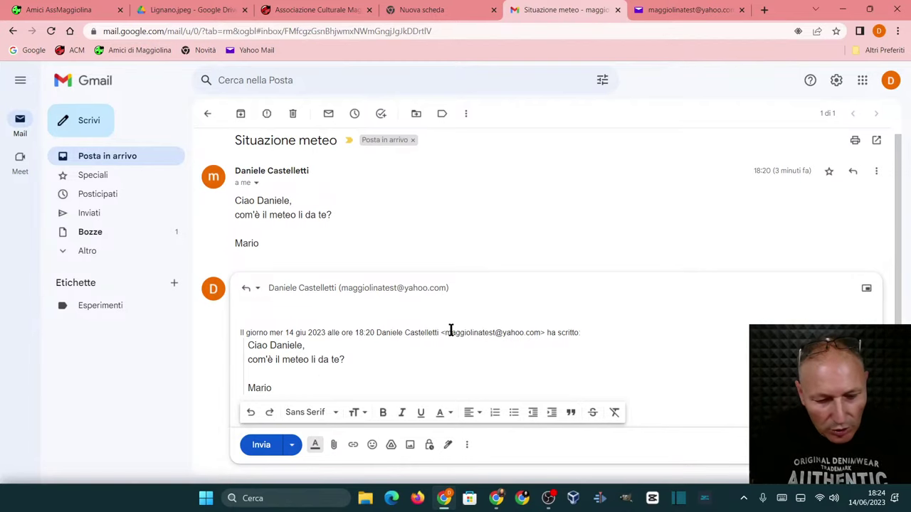
type("Ciao")
key("BackSpace")
key("BackSpace")
key("BackSpace")
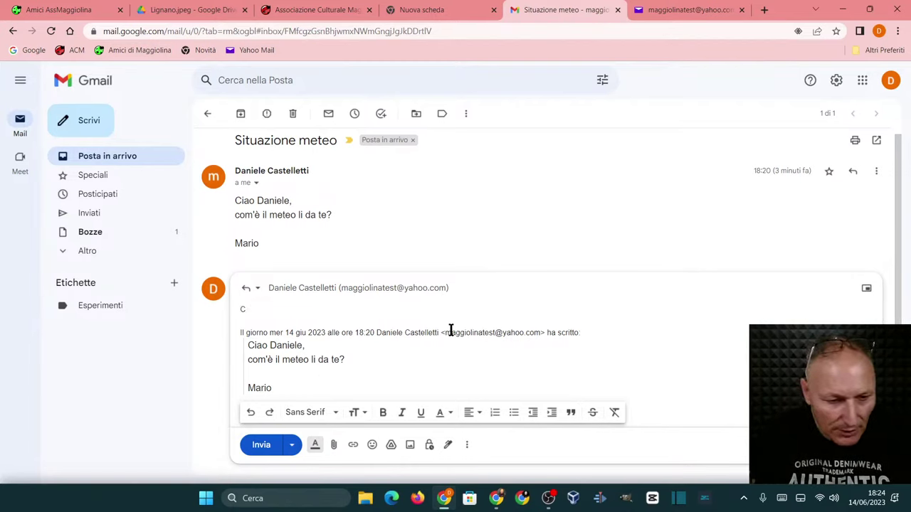
type("ia")
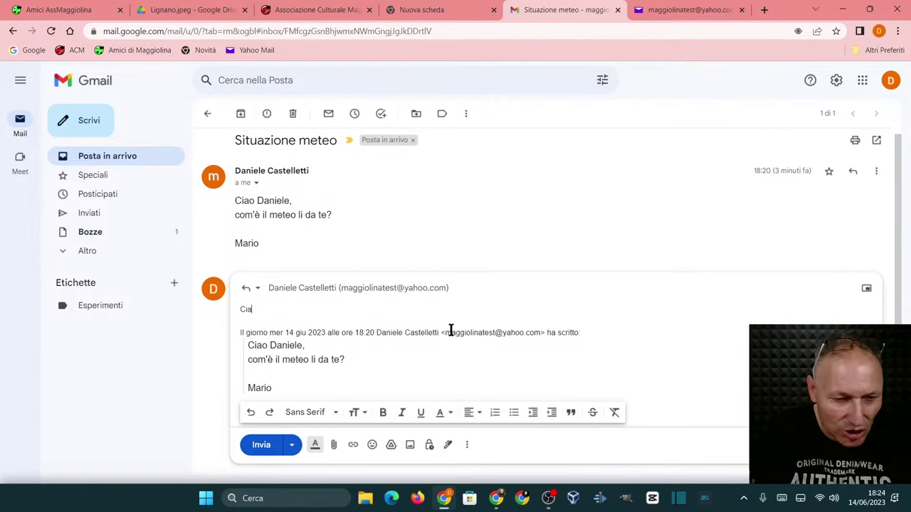
type("o Mario, ")
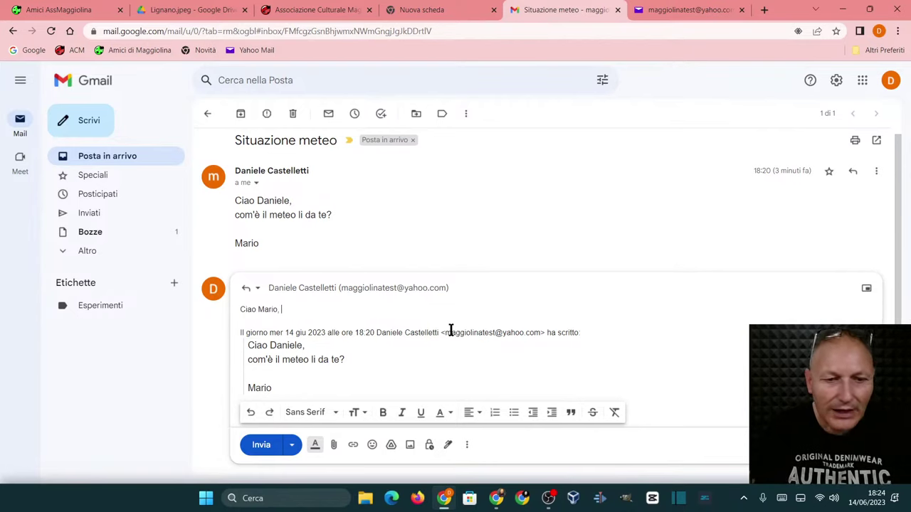
type("qui")
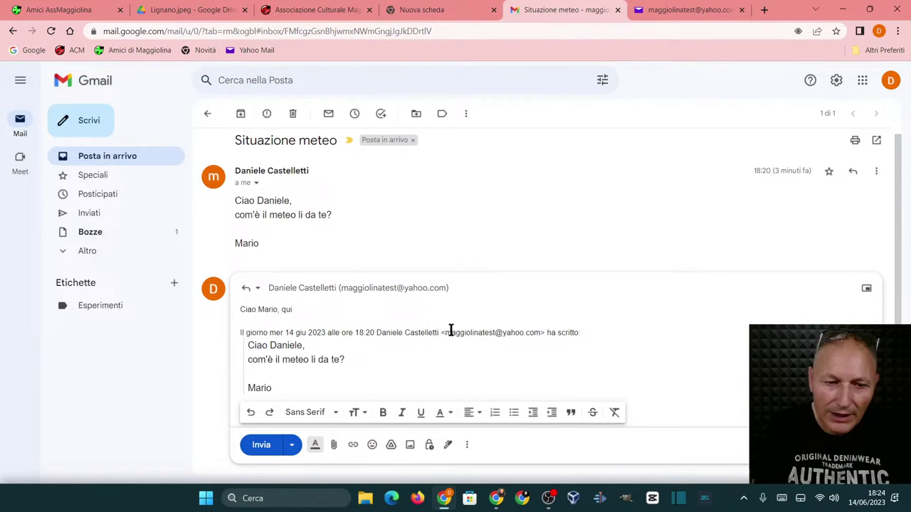
type("meteo ")
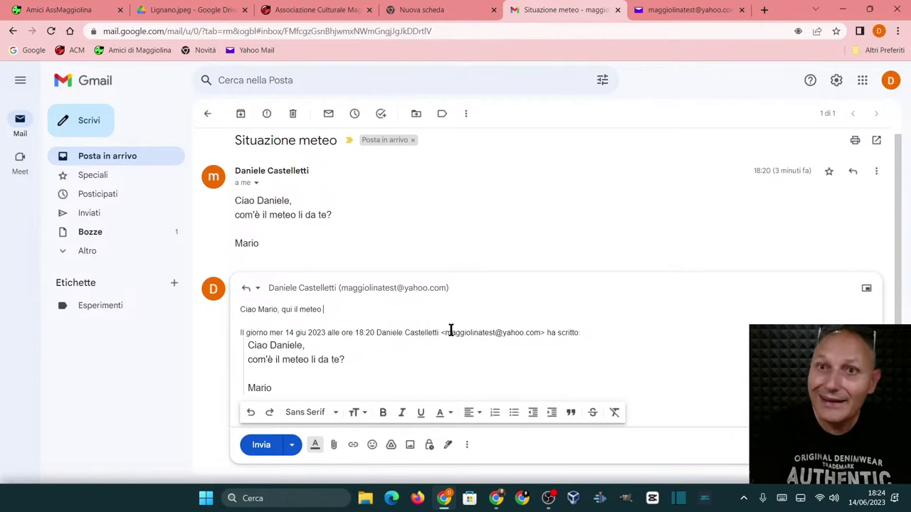
type("è ballerino")
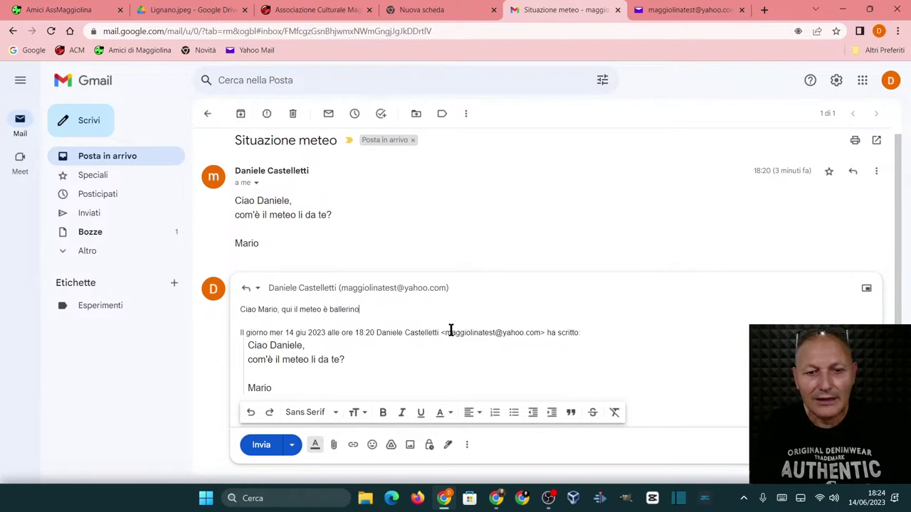
type(" di")
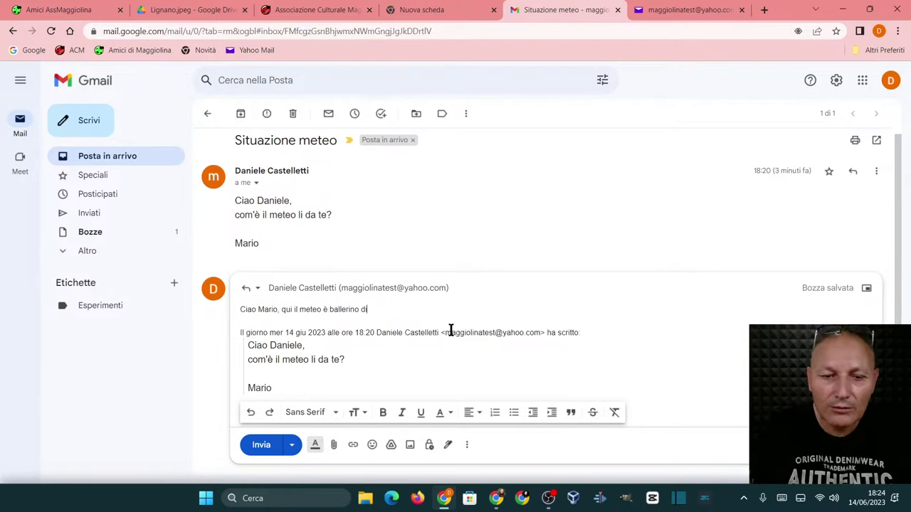
type("ciamo che ")
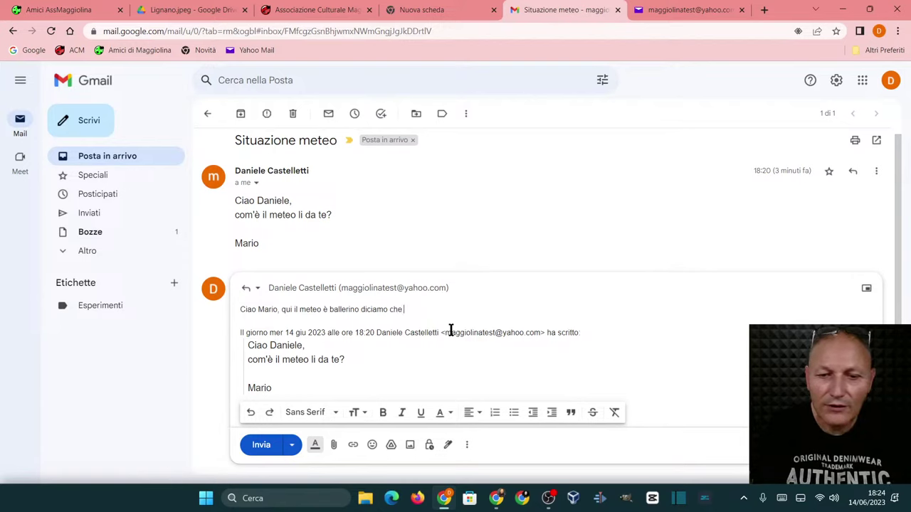
type("fa bel ")
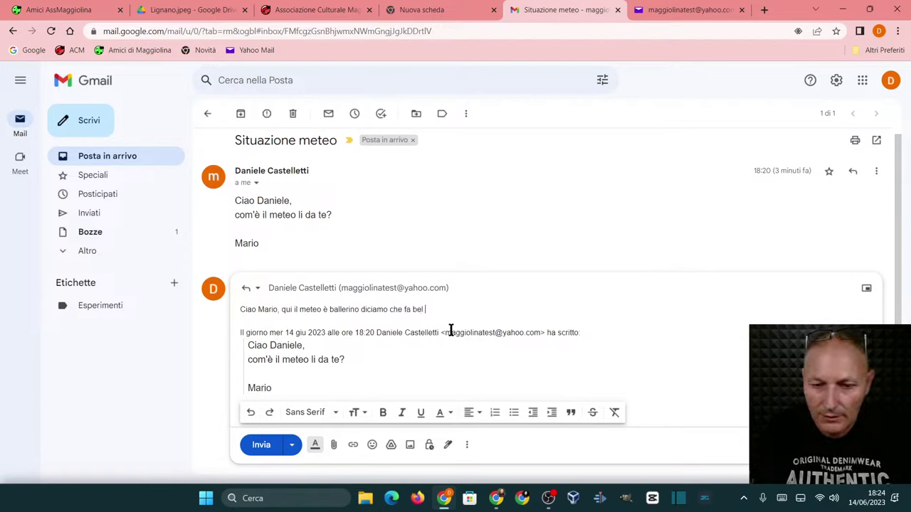
type("tempo ")
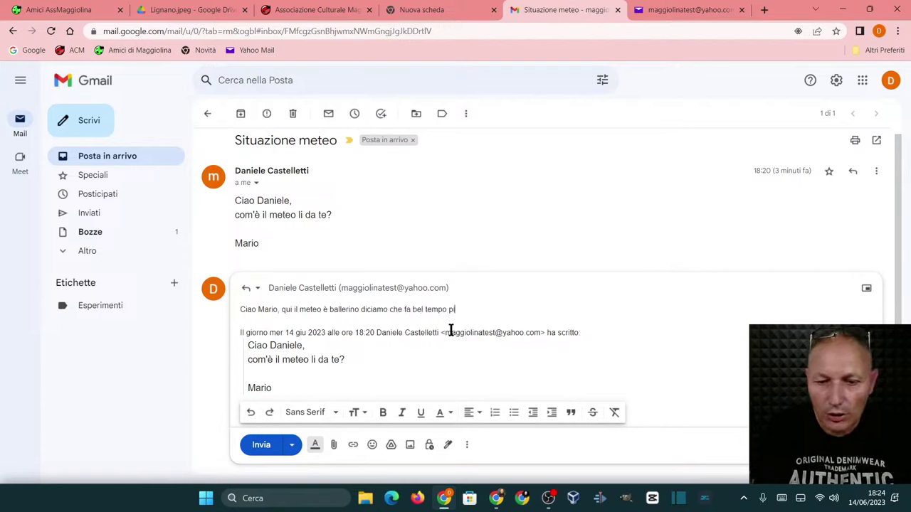
type("più volte ")
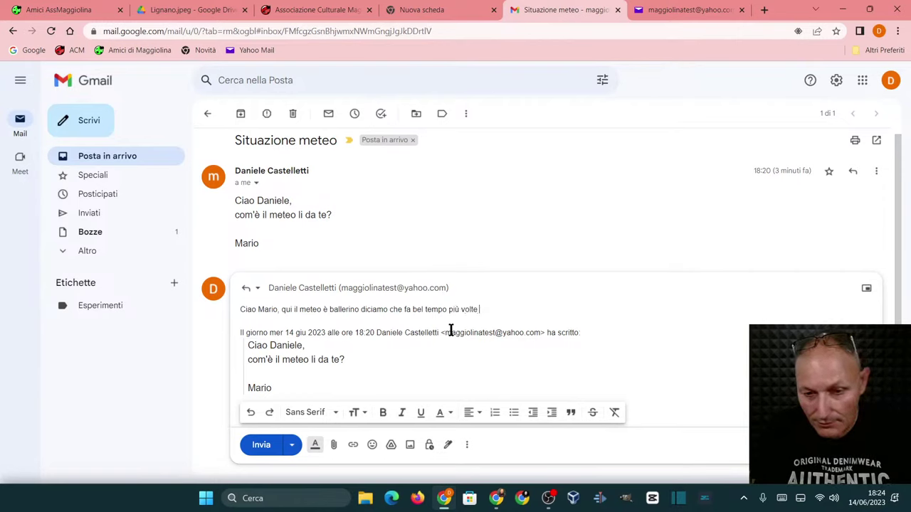
type("al giorno")
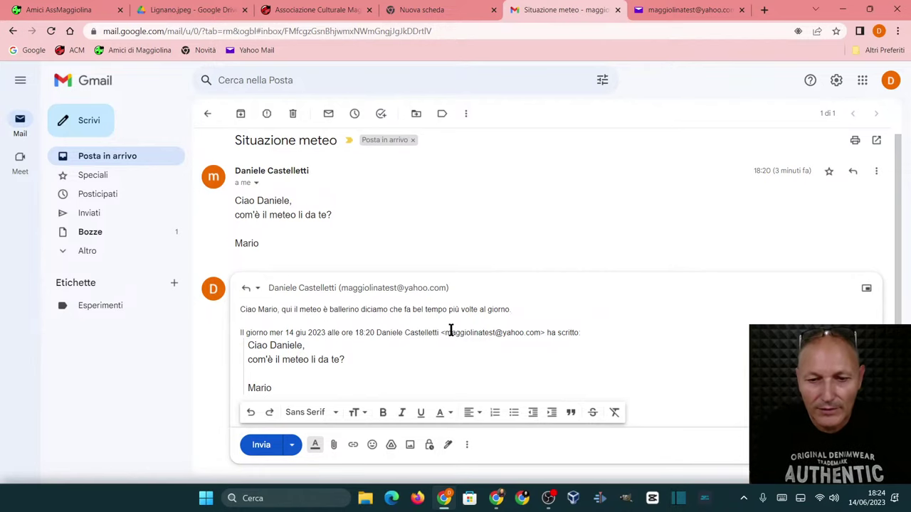
key("Return")
key("Return")
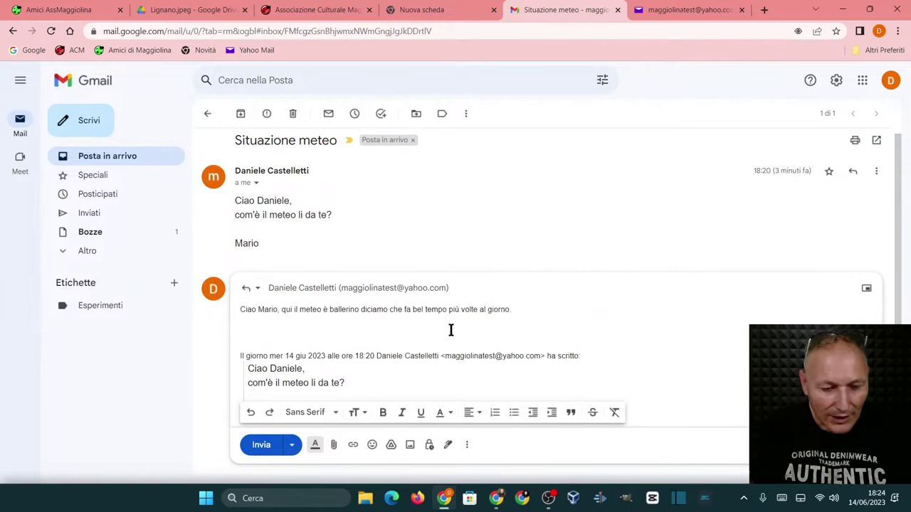
type("Daniele")
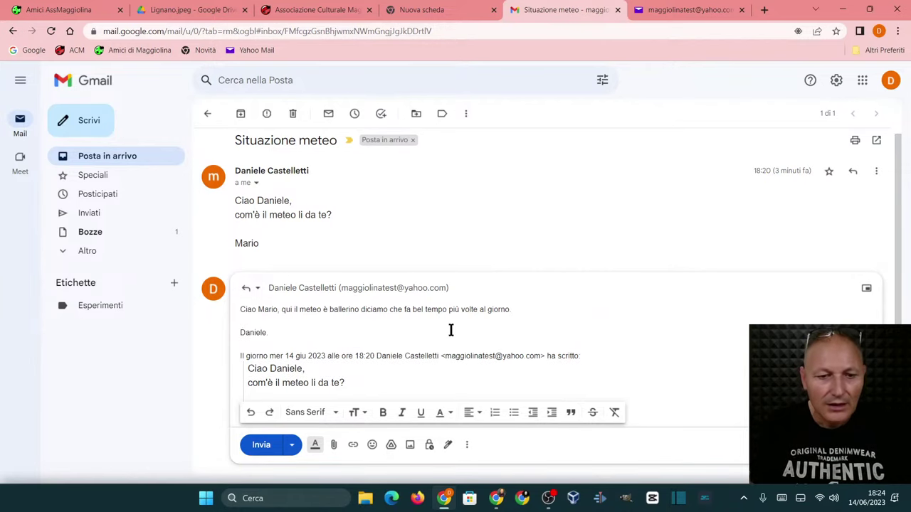
- Send the weather reply and go back to the Gmail inbox list
left_click(253, 446)
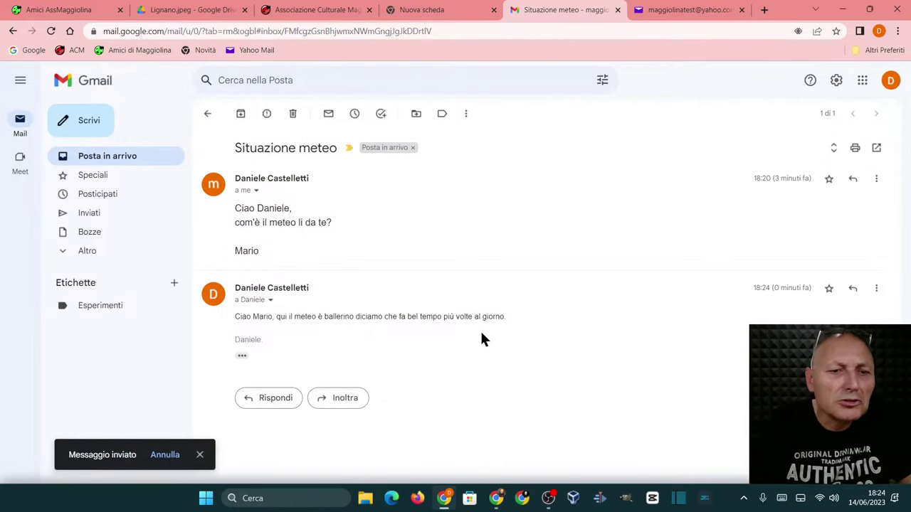
left_click(209, 116)
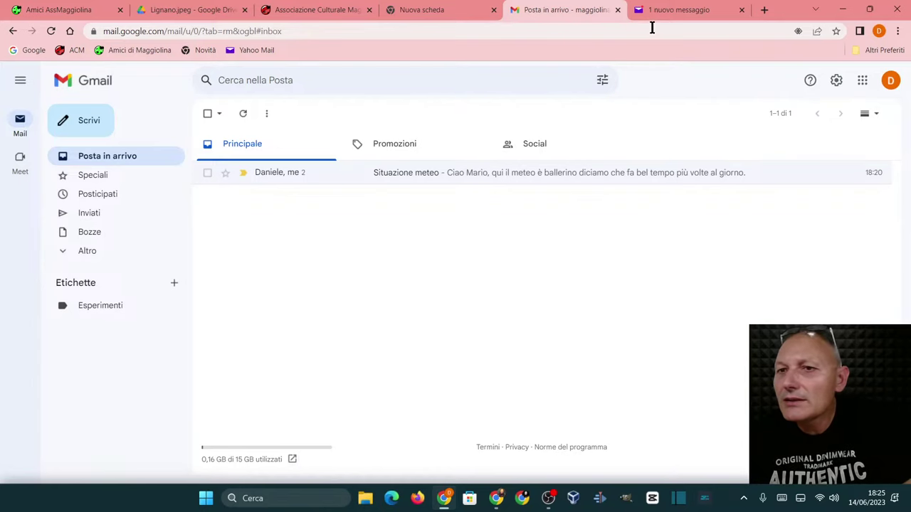
mouse_move(649, 12)
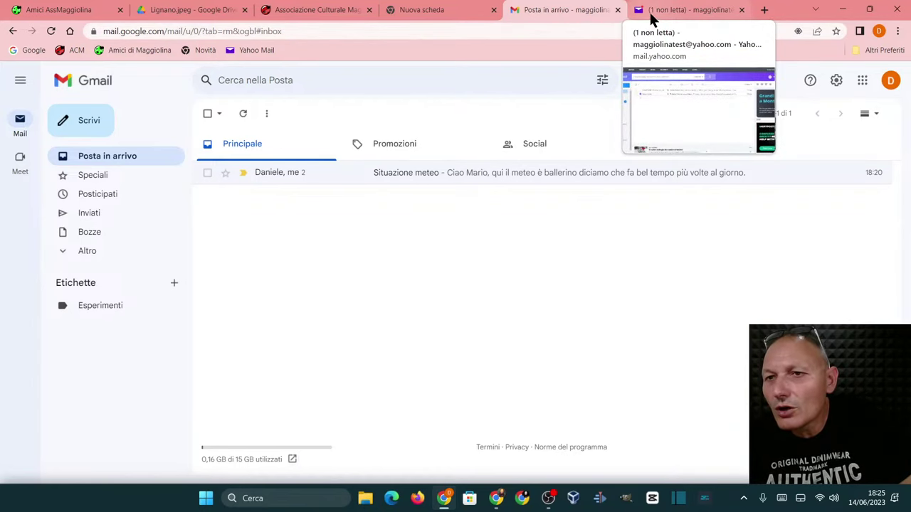
- In Yahoo Mail, open the 'Situazione meteo' conversation to read the 'meteo è ballerino' reply
left_click(666, 8)
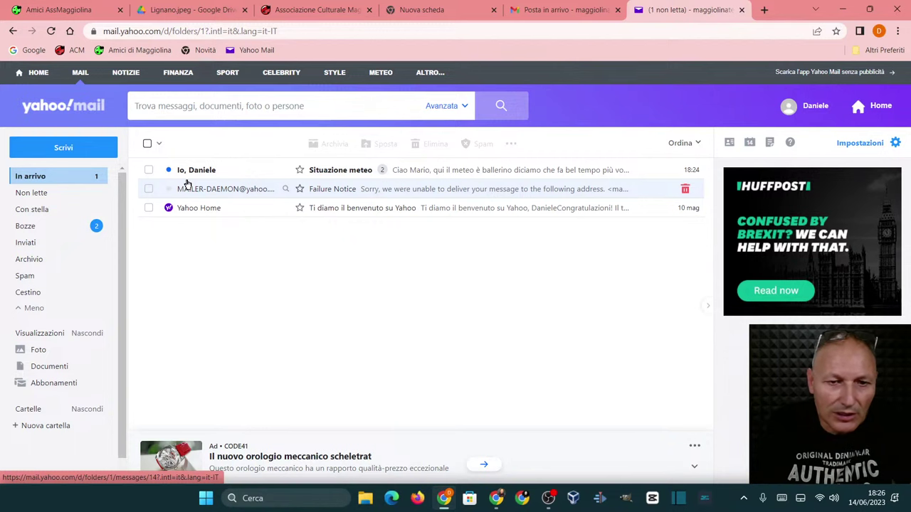
left_click(340, 171)
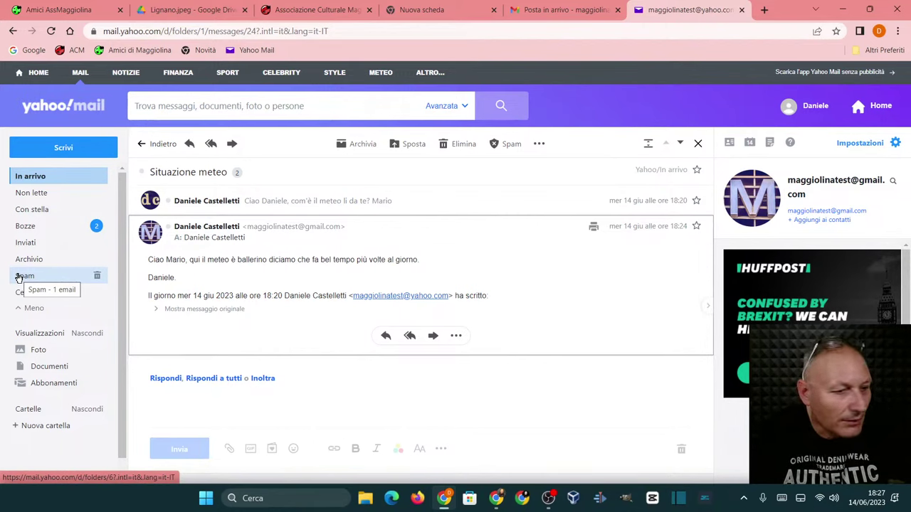
- Open the 'Richiesta informazioni' message in the Spam folder asking about a favourite dessert
left_click(20, 278)
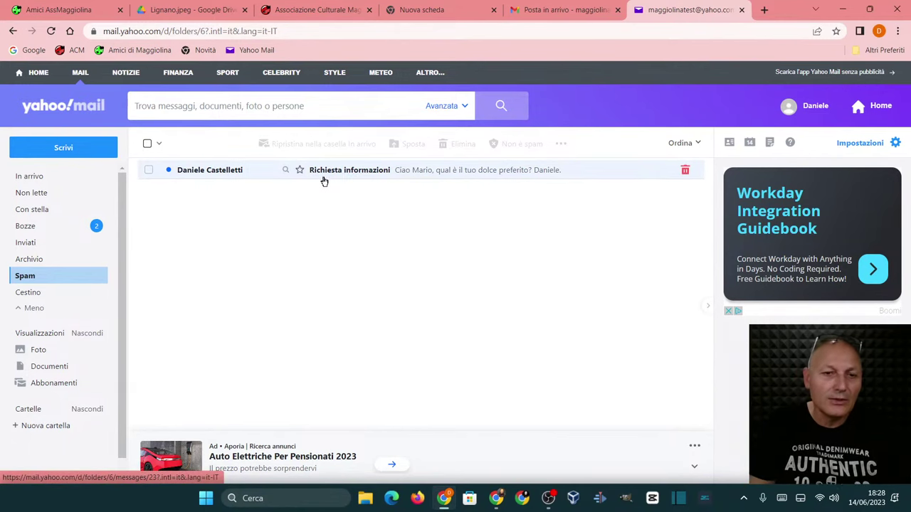
left_click(336, 172)
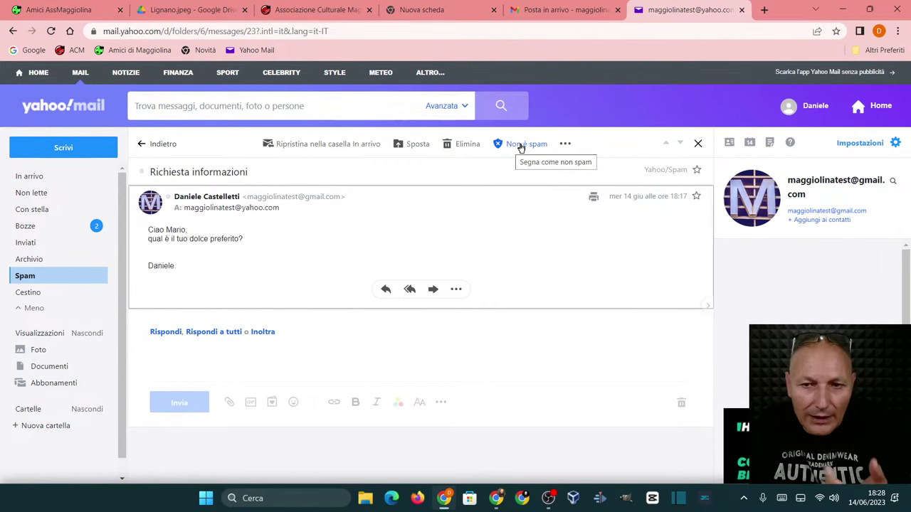
- Go to In arrivo and open the recovered 'Richiesta informazioni' email there
left_click(520, 146)
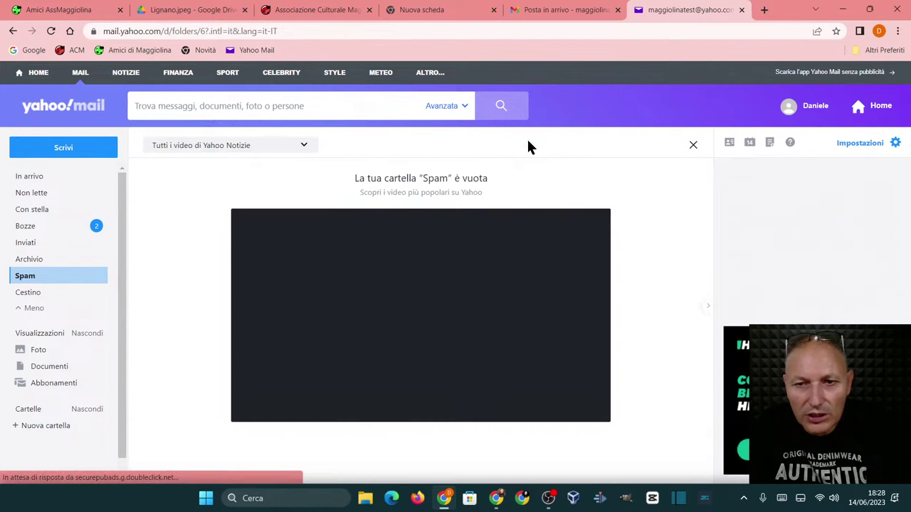
left_click(29, 179)
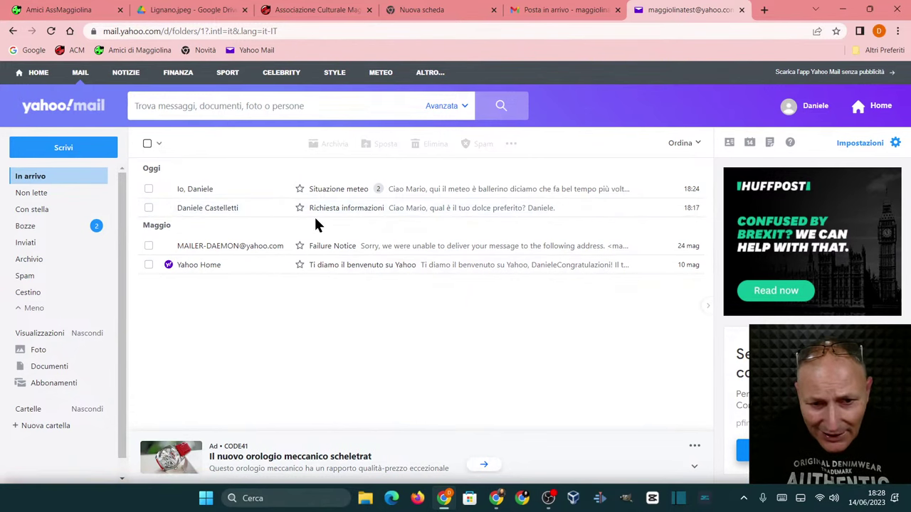
left_click(441, 207)
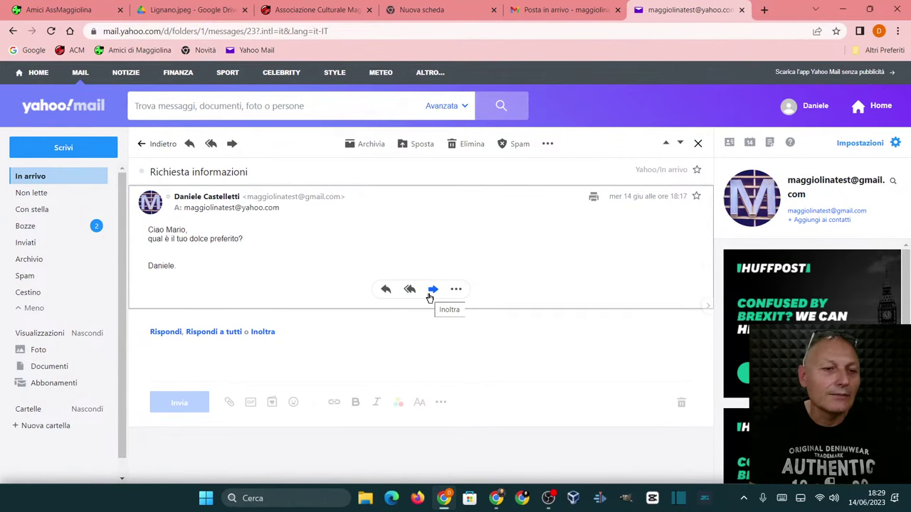
- Send a reply 'Il mio dolce preferito è la torta di rose.' with your name and 'PS e il tuo?'
left_click(386, 291)
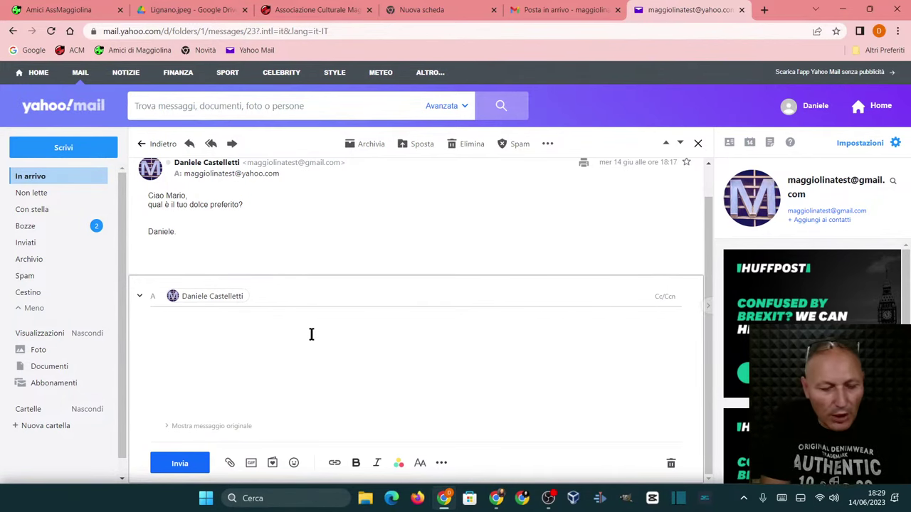
type("Il")
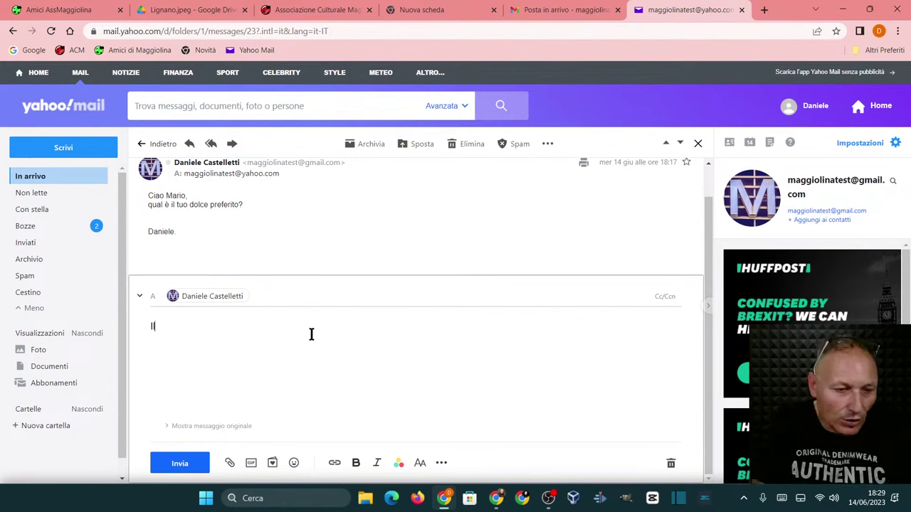
type(" mio do")
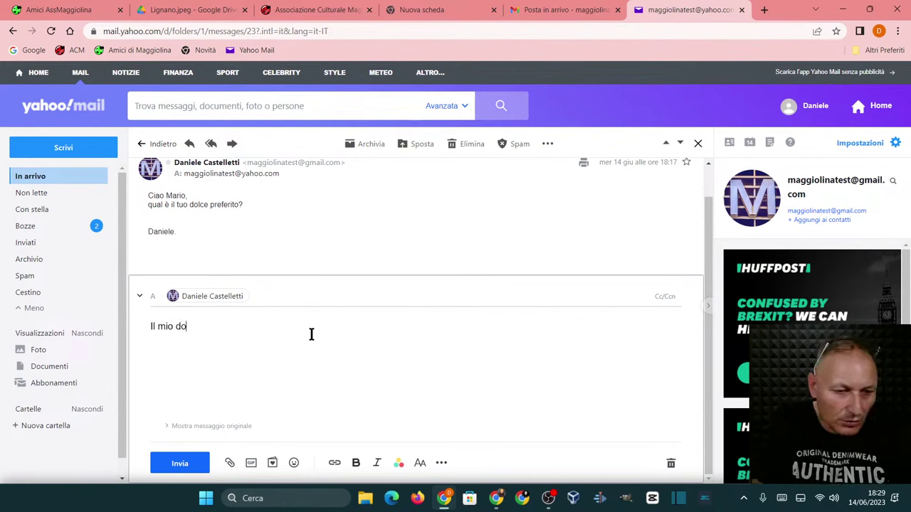
type("lce prefe")
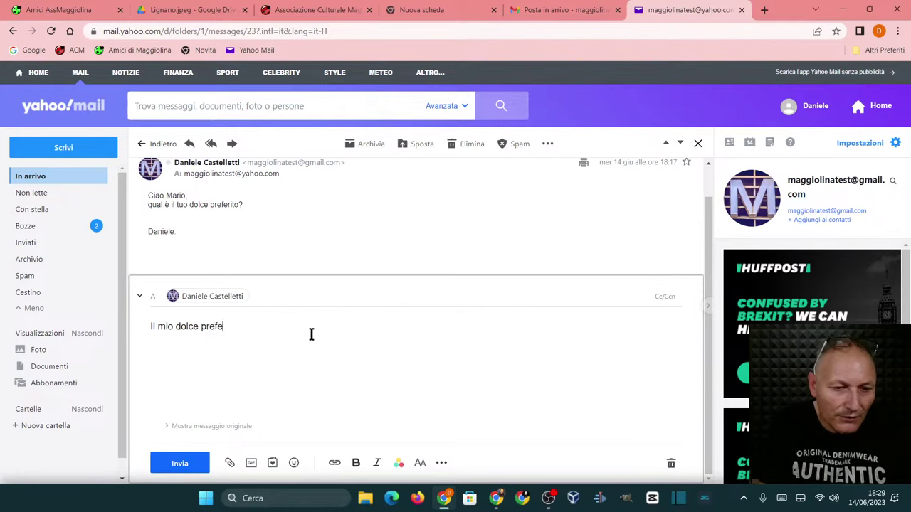
type("rito è la tor")
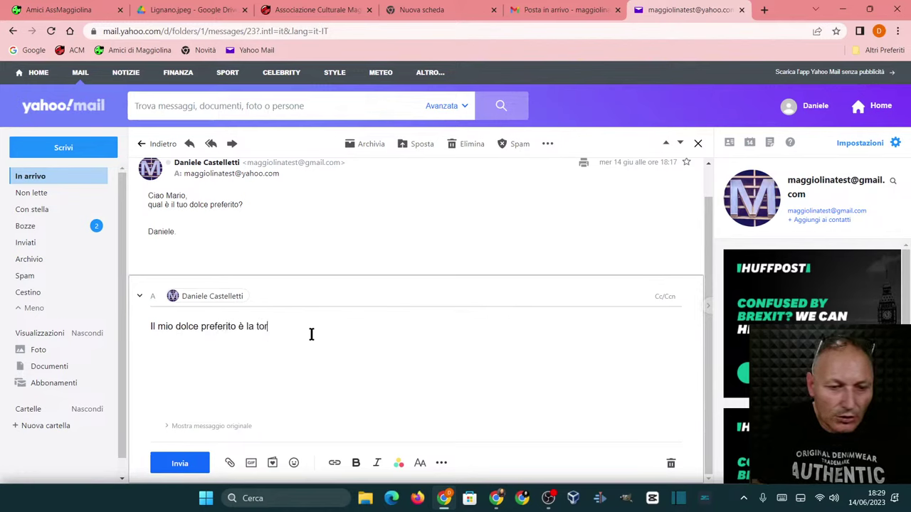
type("do")
key("BackSpace")
key("BackSpace")
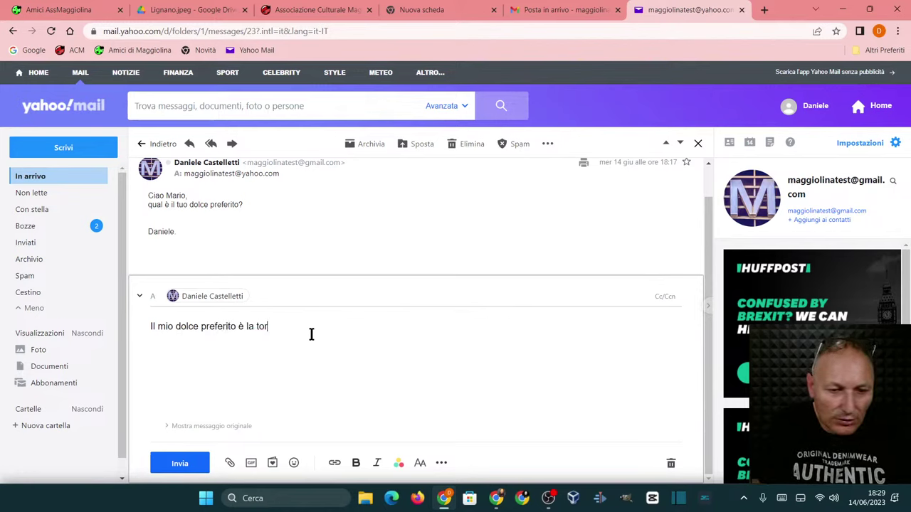
type("ta di ")
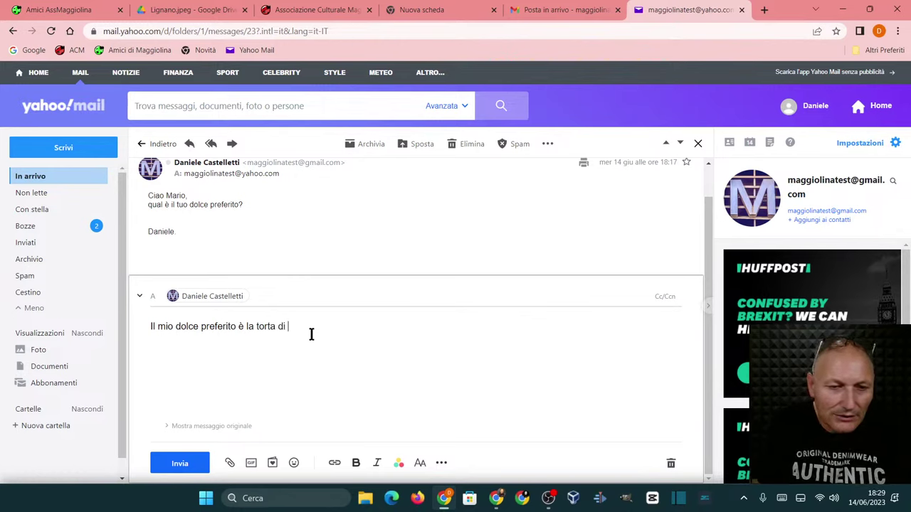
type("rose.")
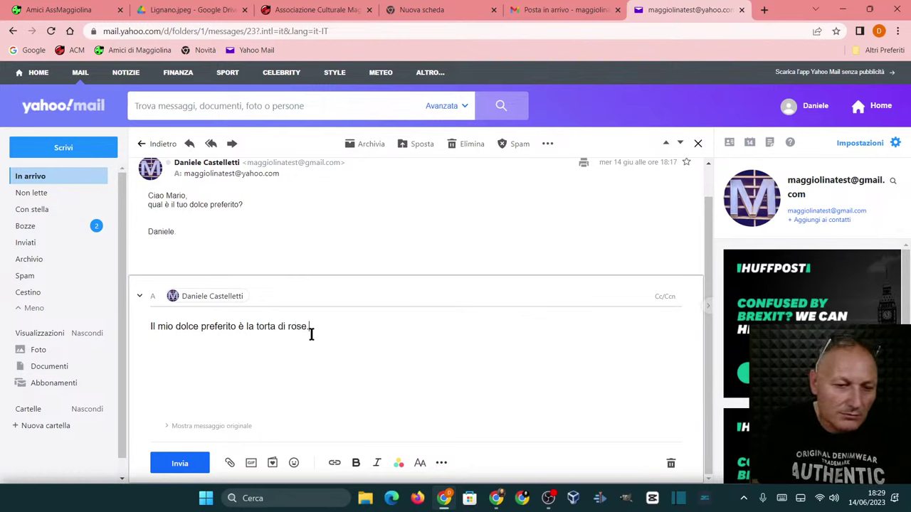
key("Return")
type("Daniele.")
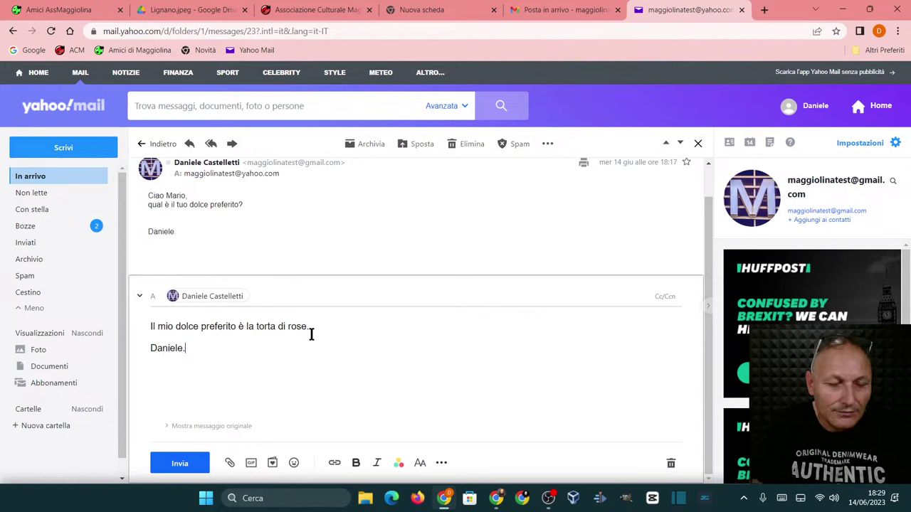
key("Return")
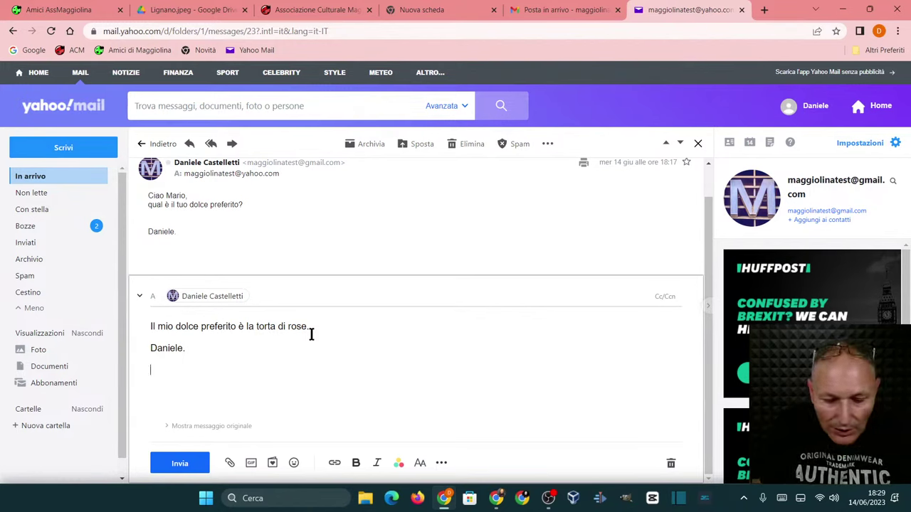
type("PS è")
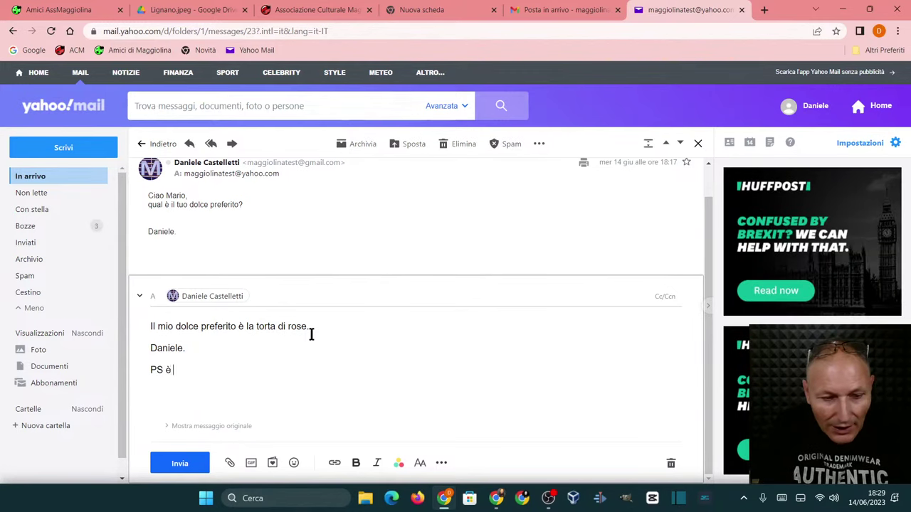
key("BackSpace")
key("BackSpace")
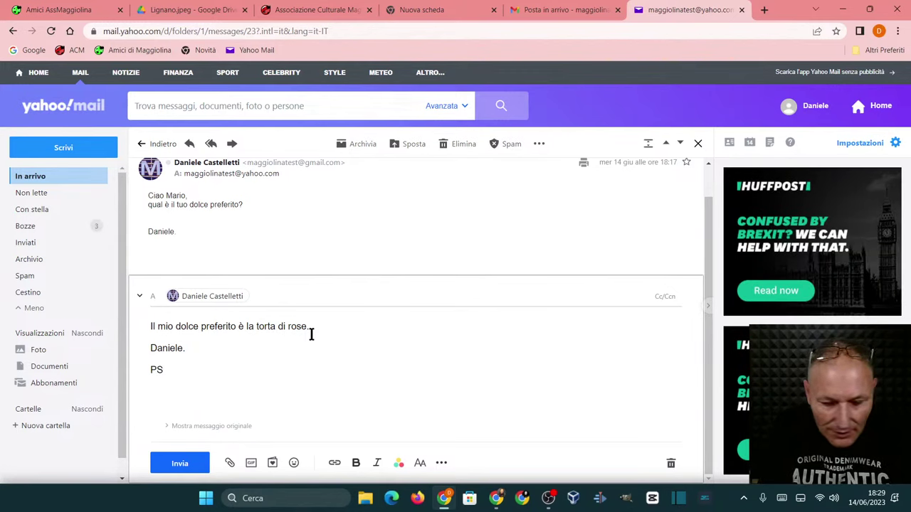
type("e il tuo")
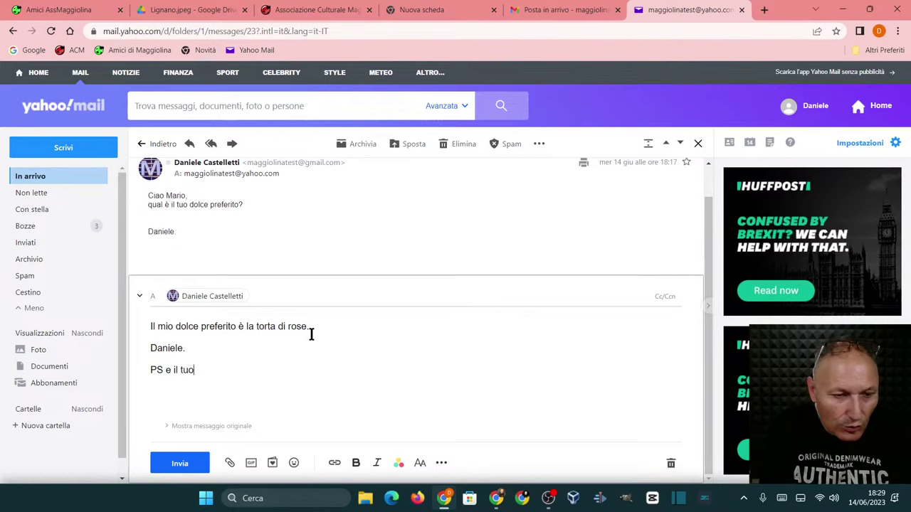
type("?")
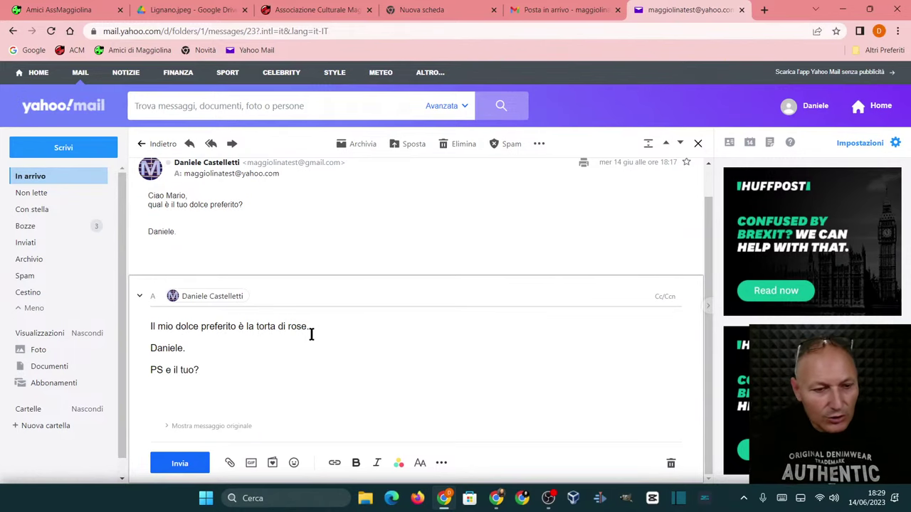
left_click(163, 465)
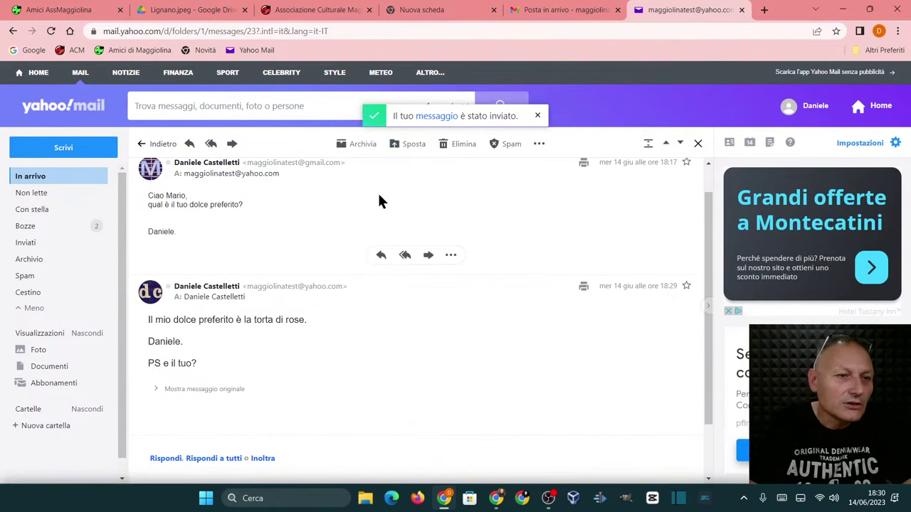
- In Gmail, open the 'Richiesta informazioni' conversation to see the torta di rose reply
left_click(537, 12)
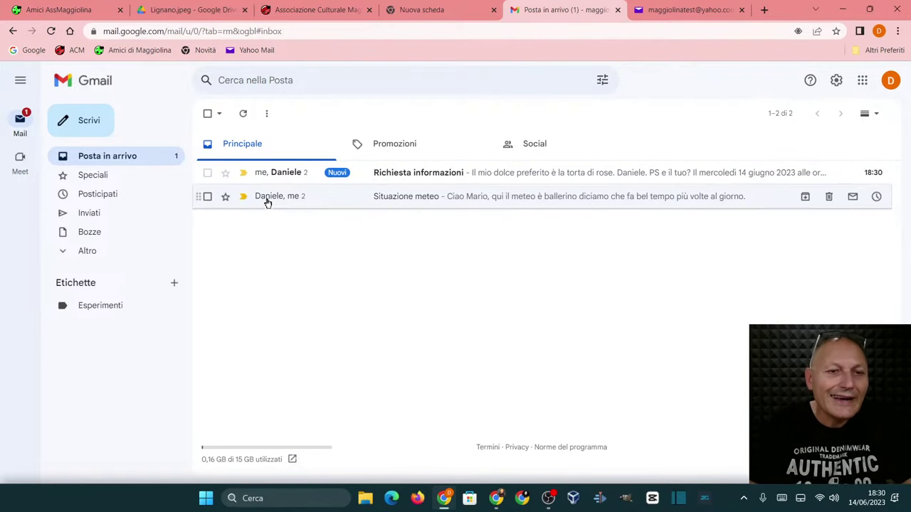
left_click(417, 181)
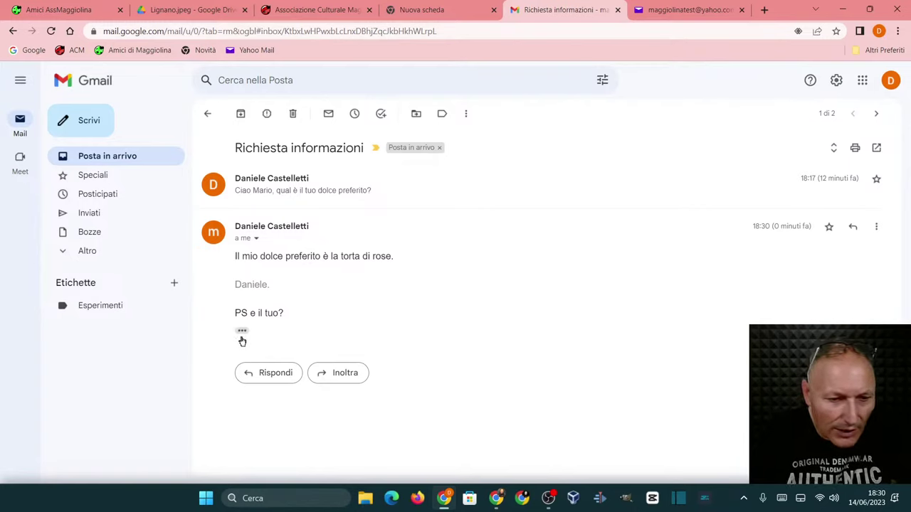
- Reply 'Il tiramisù' with a greeting and signature in Richiesta informazioni, then return to the inbox
left_click(245, 372)
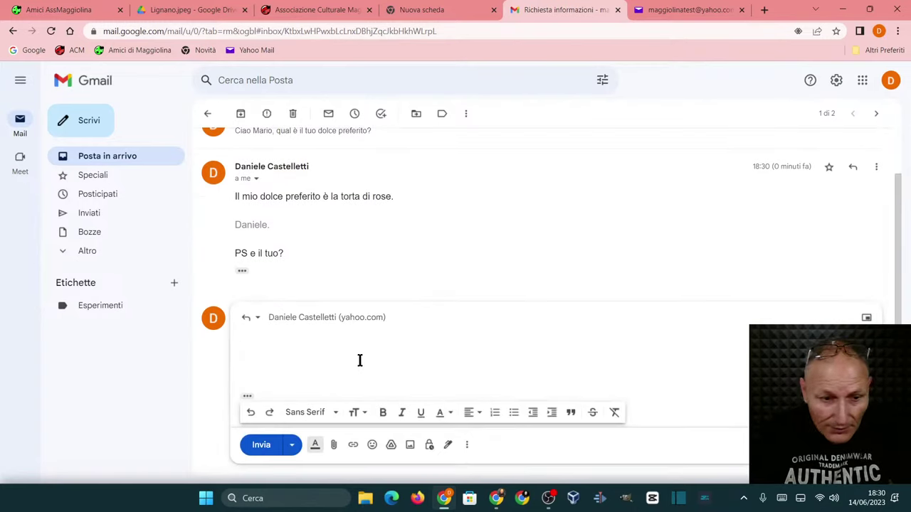
type("Il")
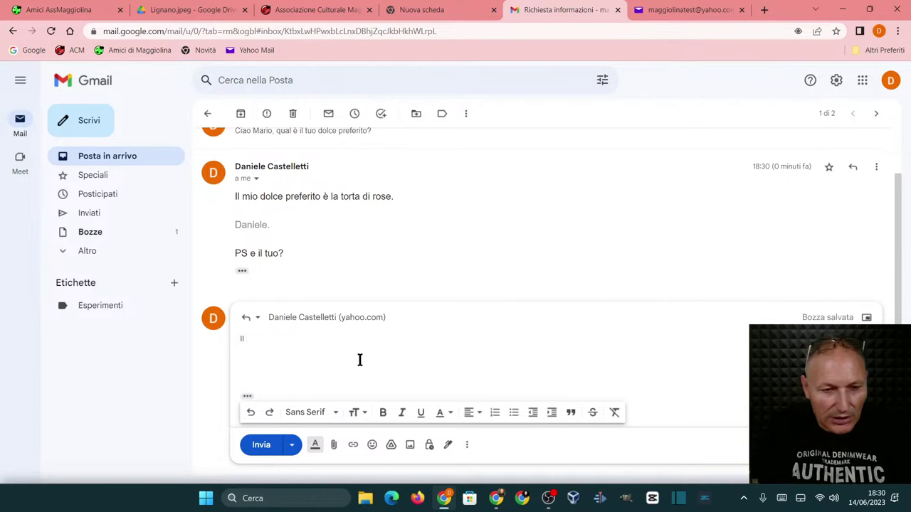
type(" tiramis")
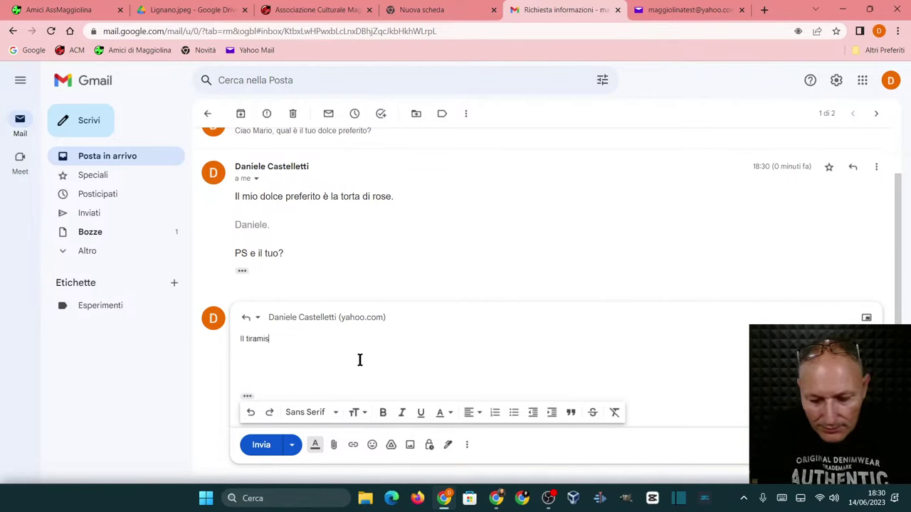
type("ù")
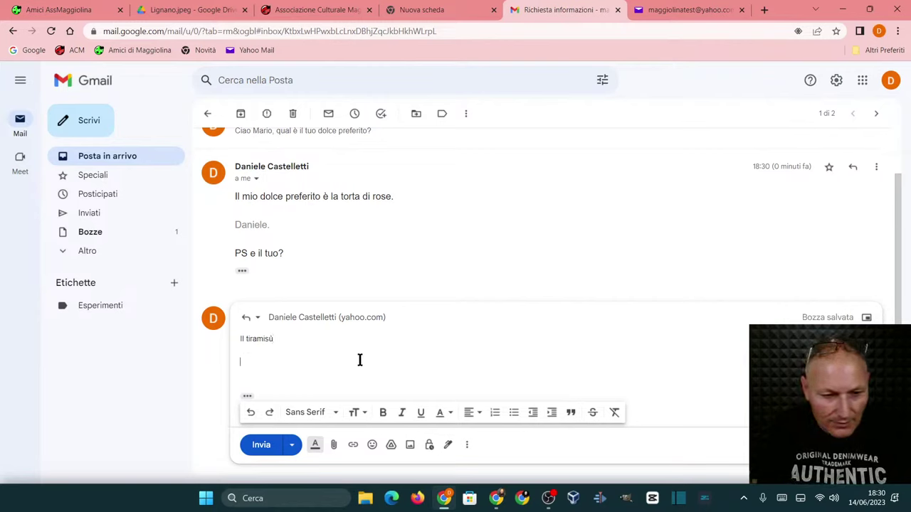
type("Ciao")
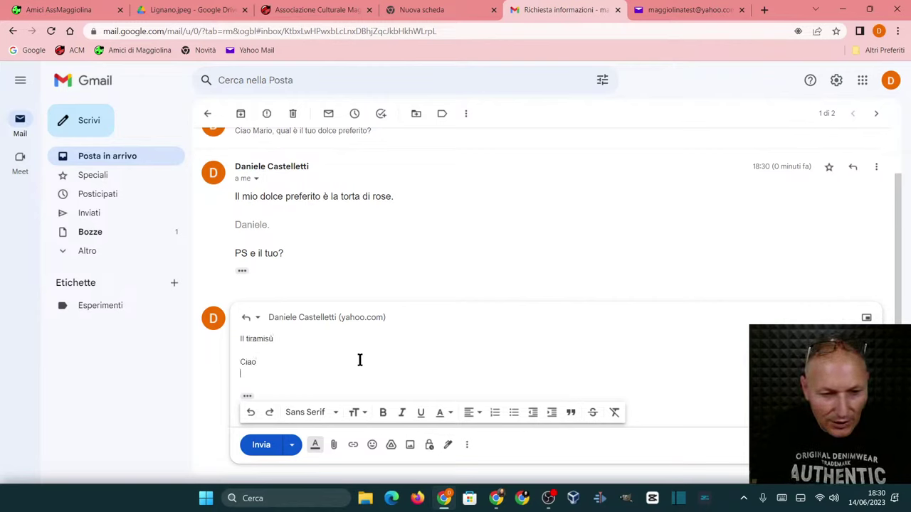
type("Daniele ")
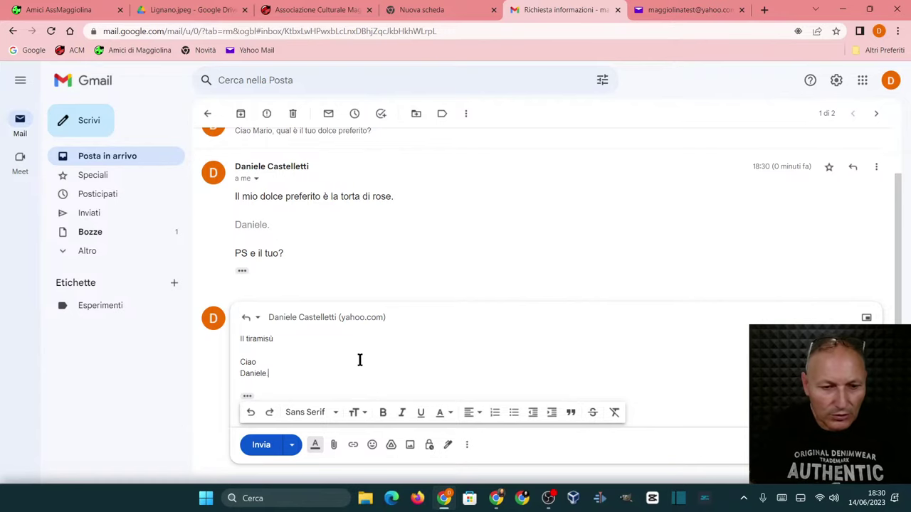
type(".")
left_click(256, 447)
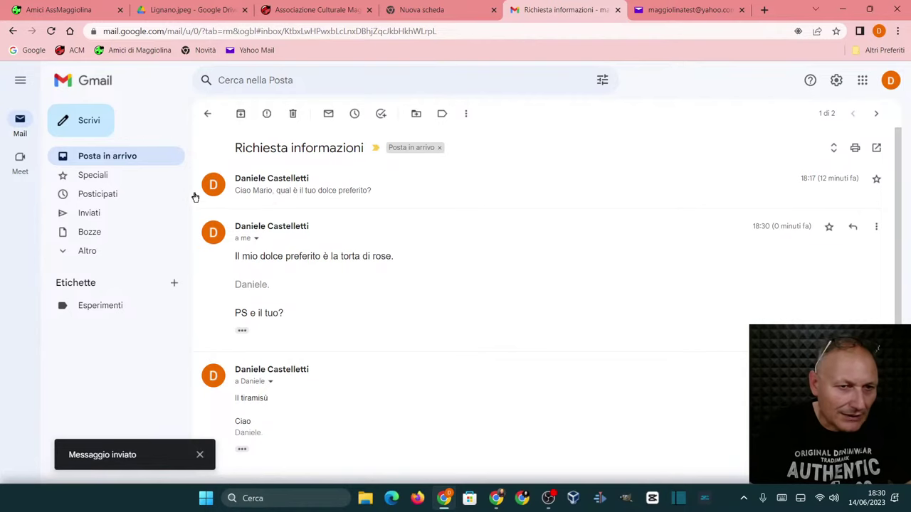
left_click(204, 114)
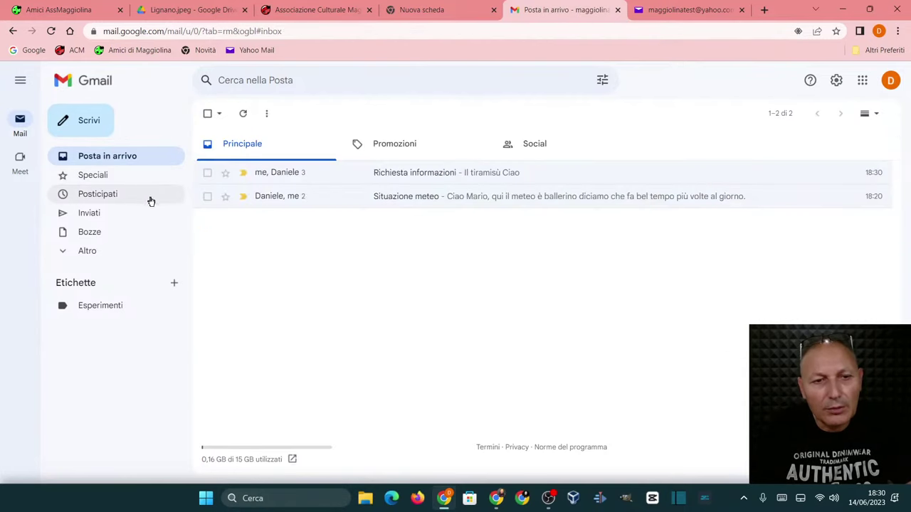
- Address a new email to the Yahoo test account and the association's info address
left_click(89, 123)
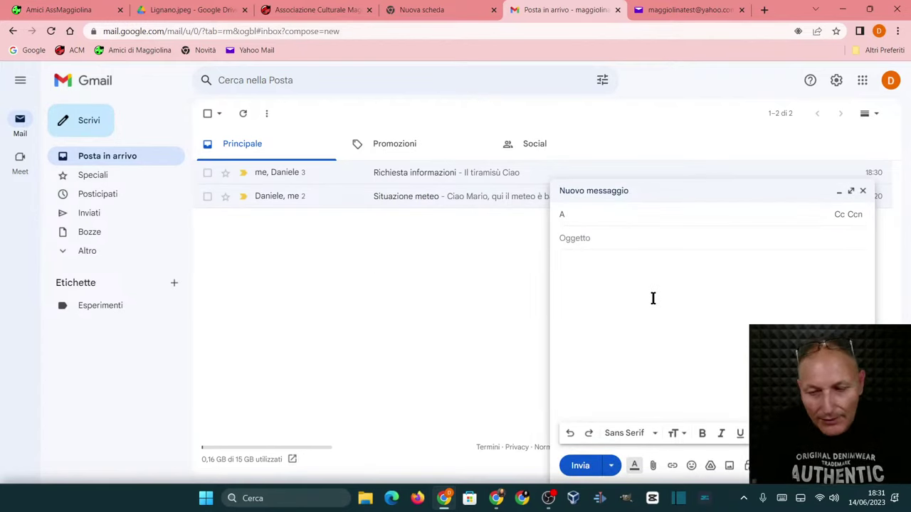
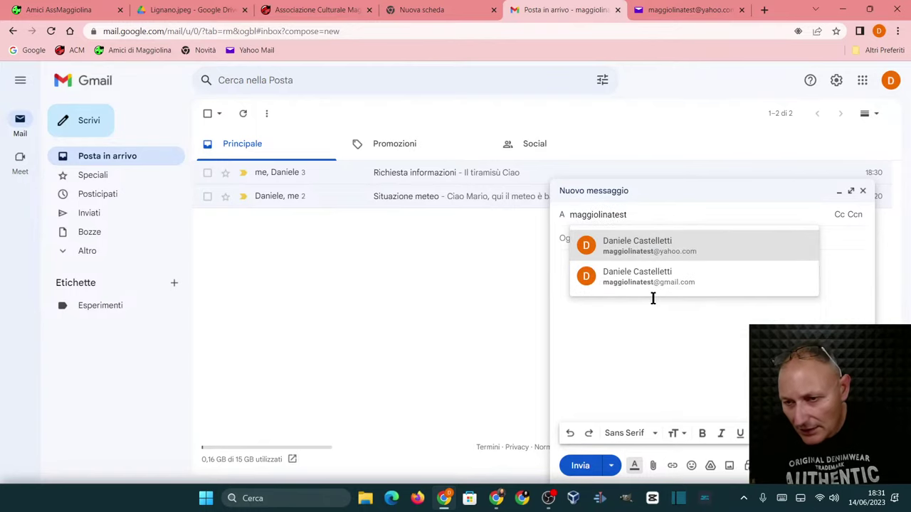
left_click(646, 254)
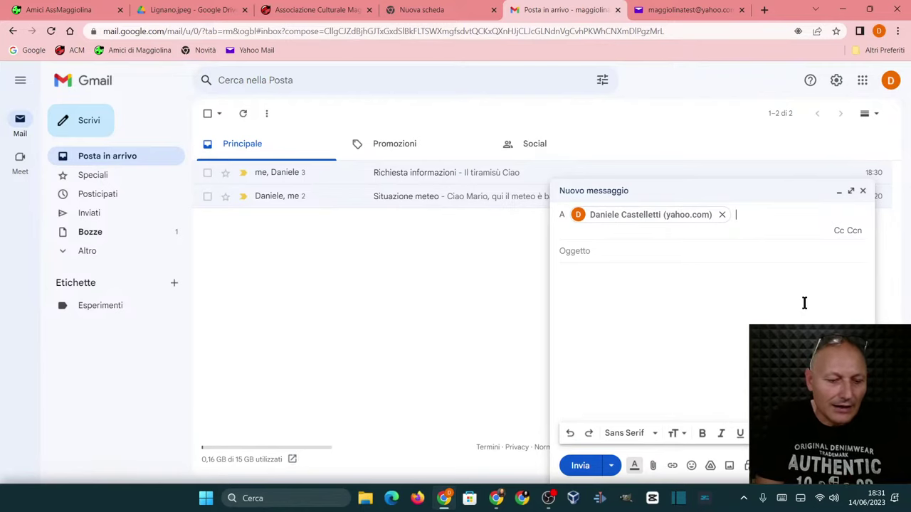
type("info")
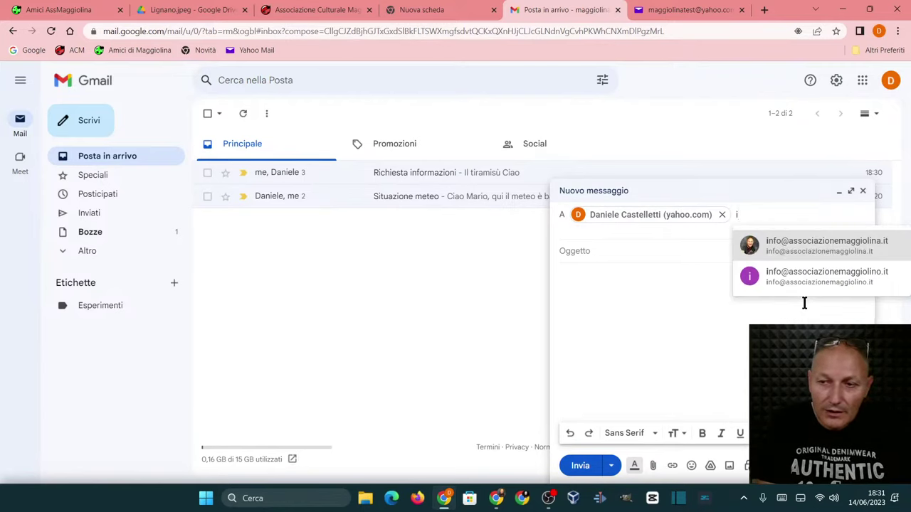
left_click(793, 251)
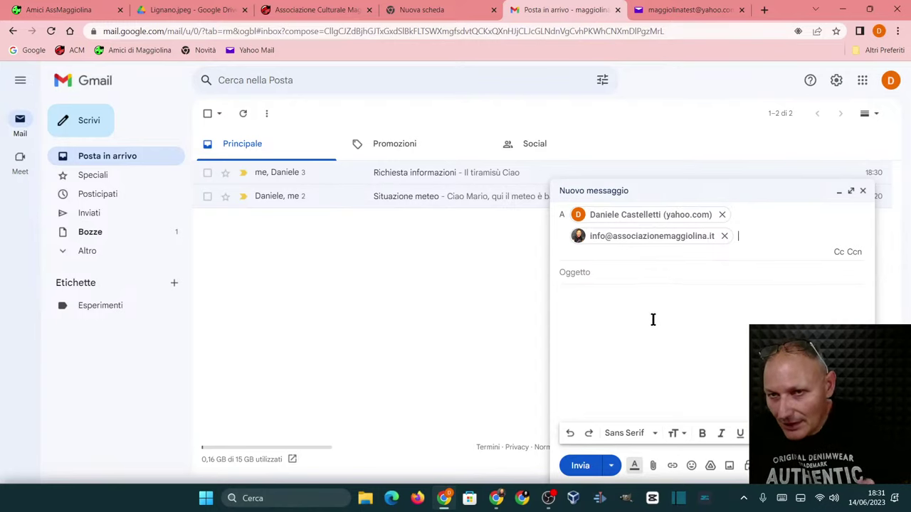
left_click(611, 271)
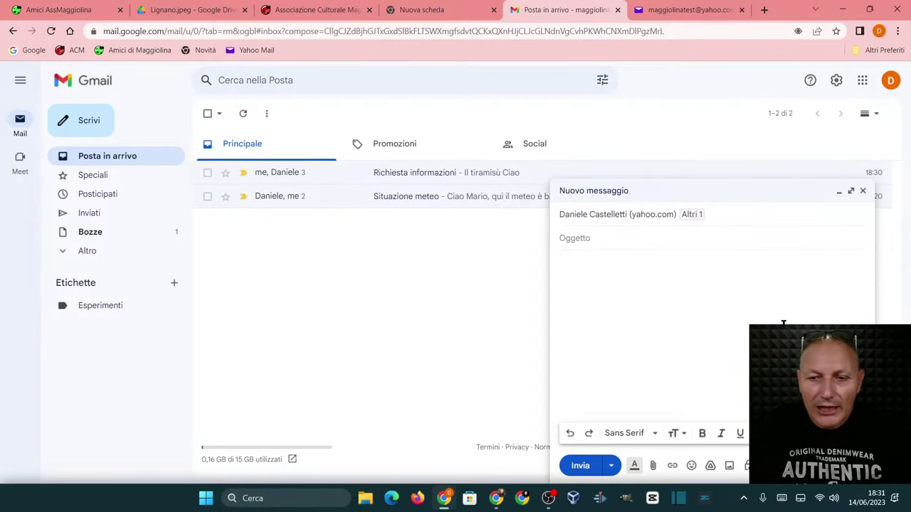
- Send 'Cena Maggiolina' asking who can attend the social dinner giovedì 15 giugno at 21.00, signed
type("C")
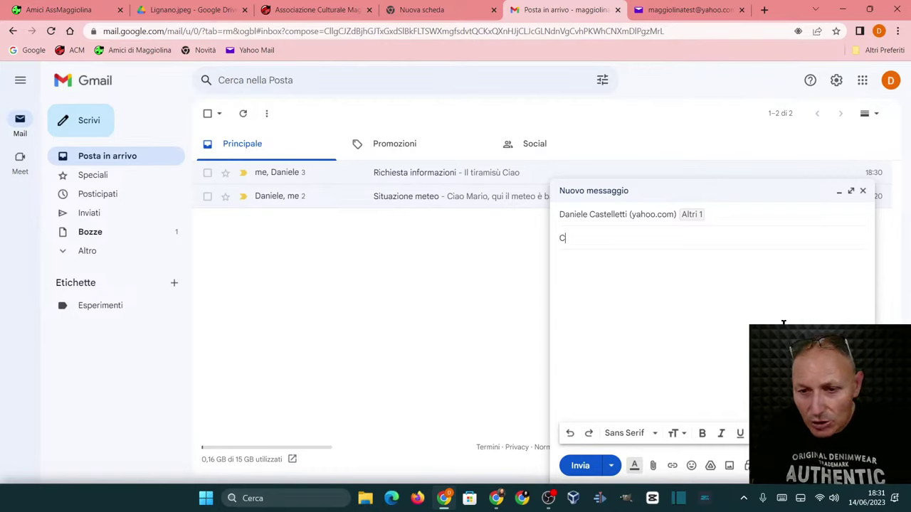
type("ena Ma")
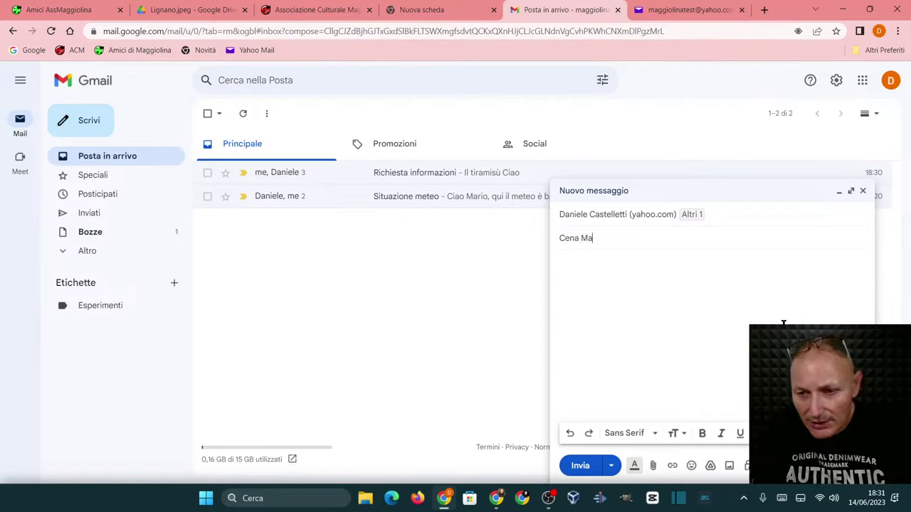
type("ggiolina")
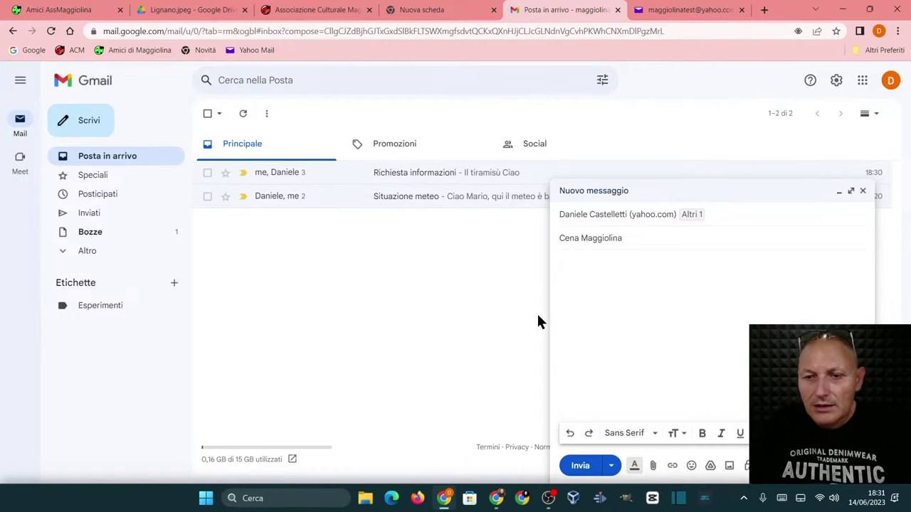
left_click(616, 283)
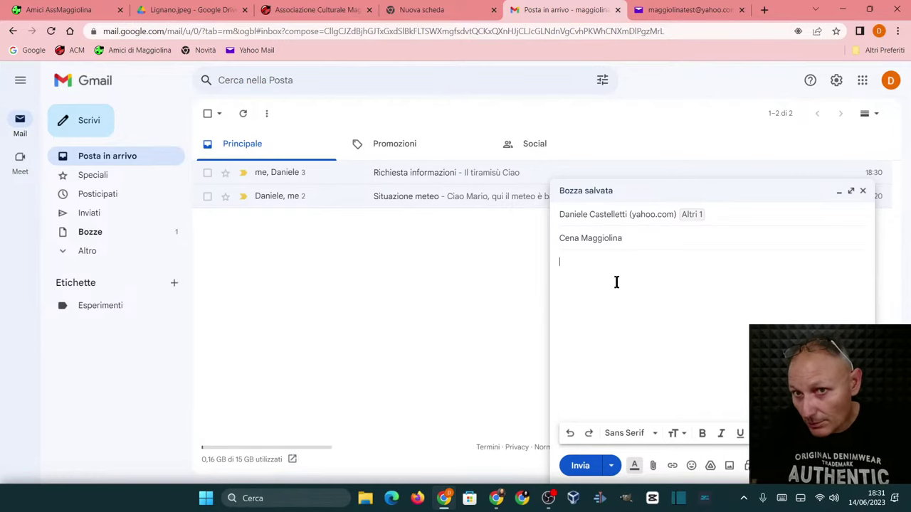
type("C")
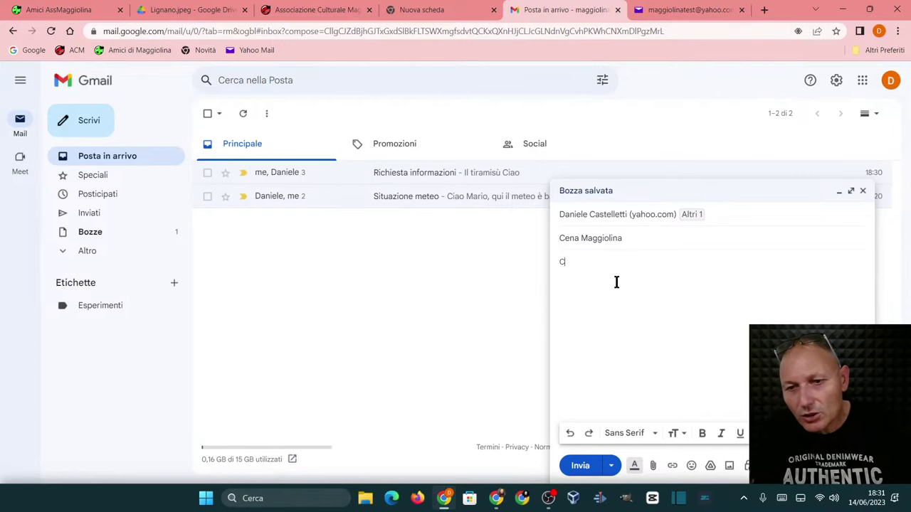
type("iao Rag")
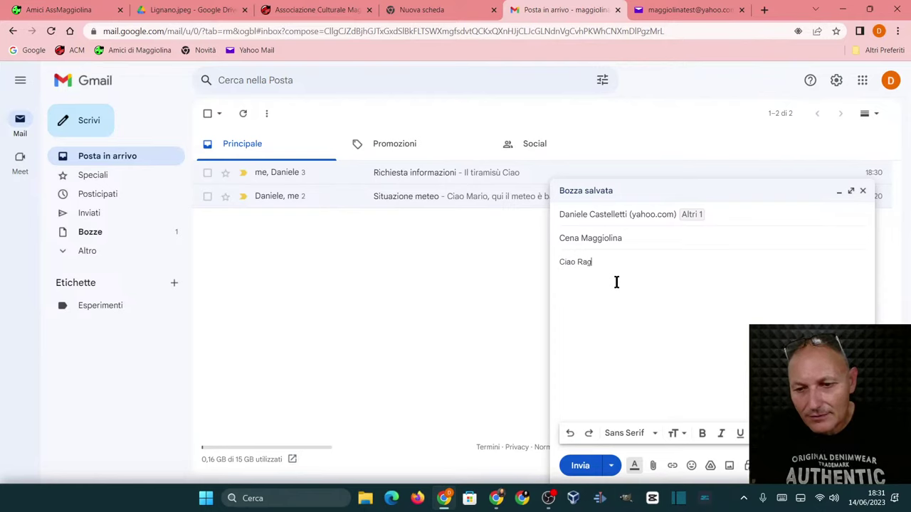
type("azzi.s")
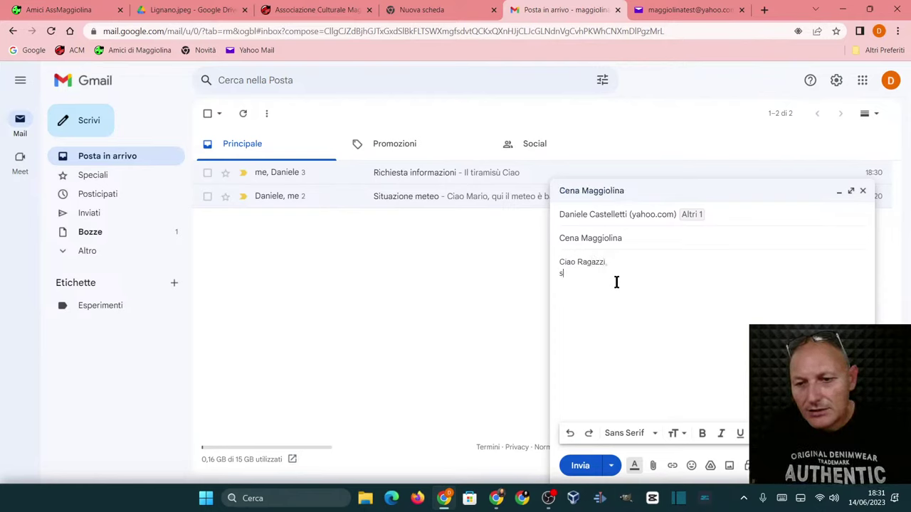
type("iete d")
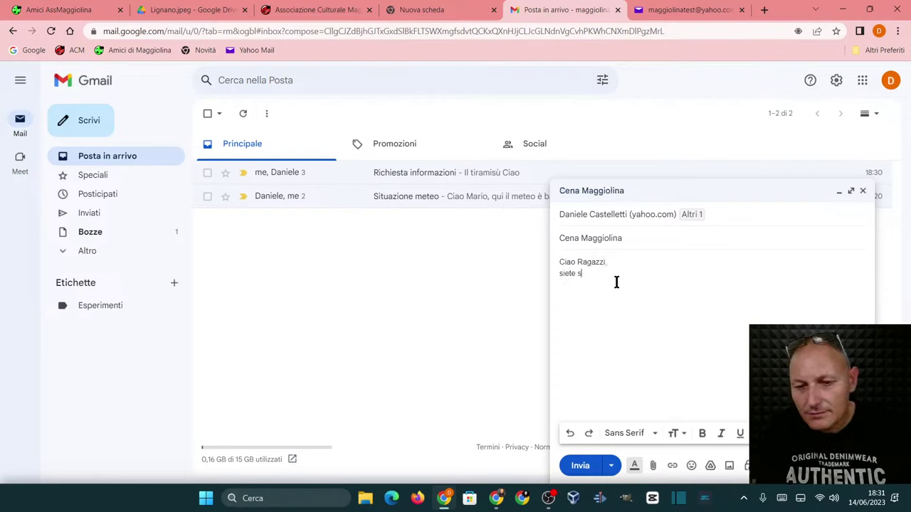
type("isponibili")
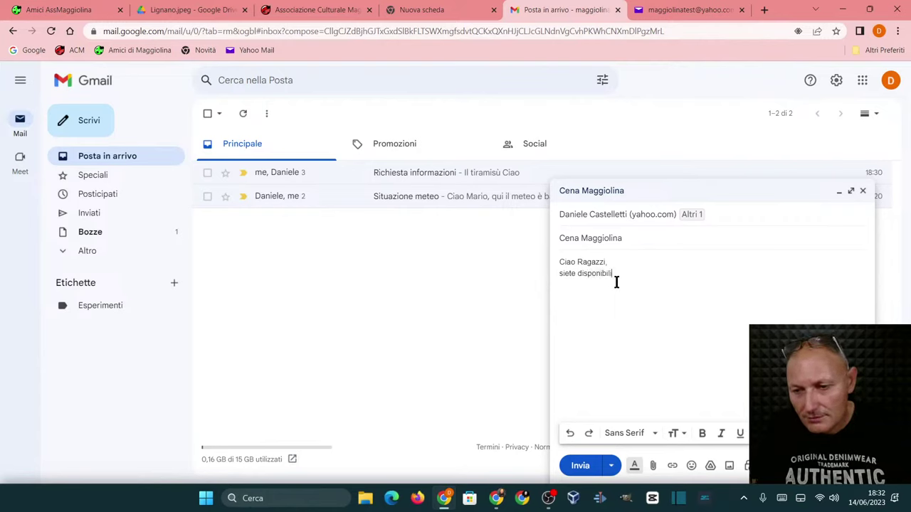
type(" mercole")
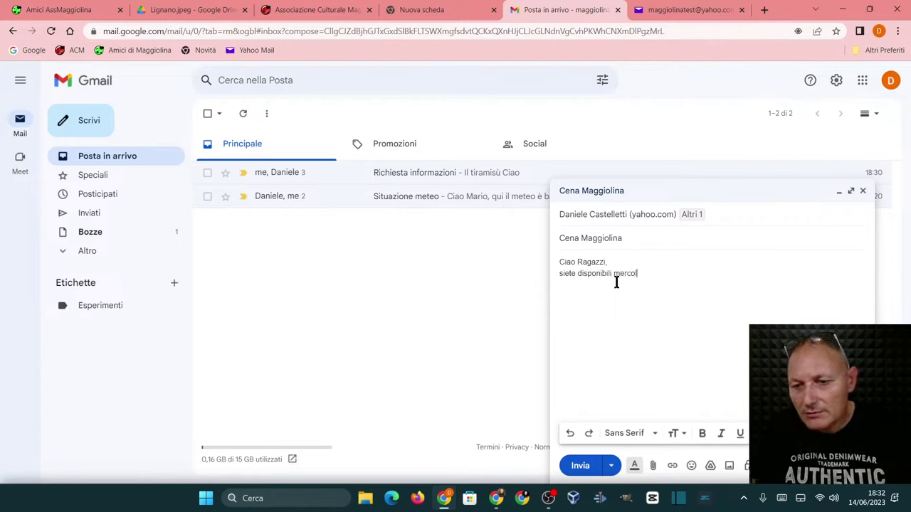
key("BackSpace")
key("BackSpace")
key("BackSpace")
key("BackSpace")
key("BackSpace")
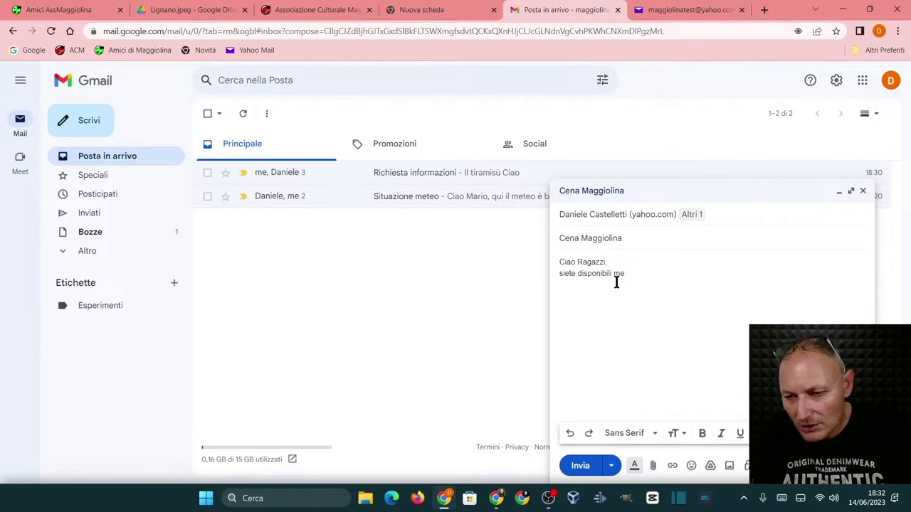
key("BackSpace")
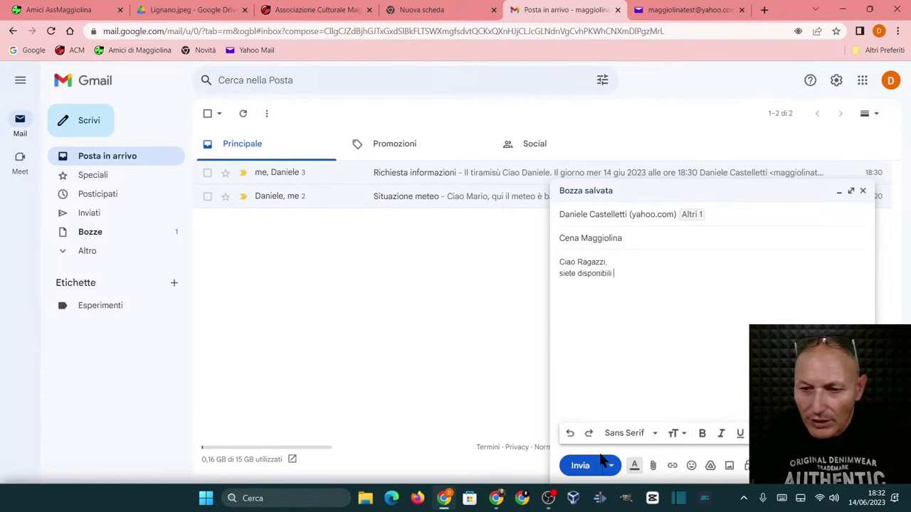
type("giovedì")
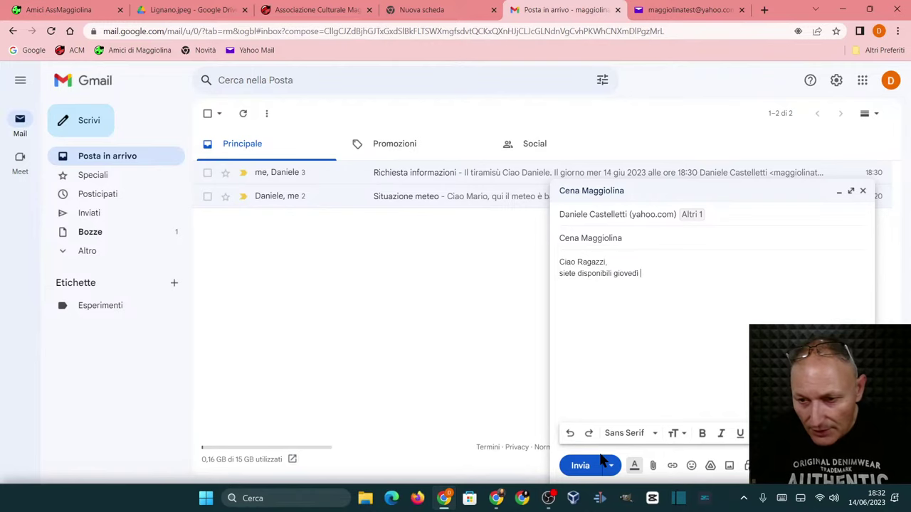
type(" 15 gi")
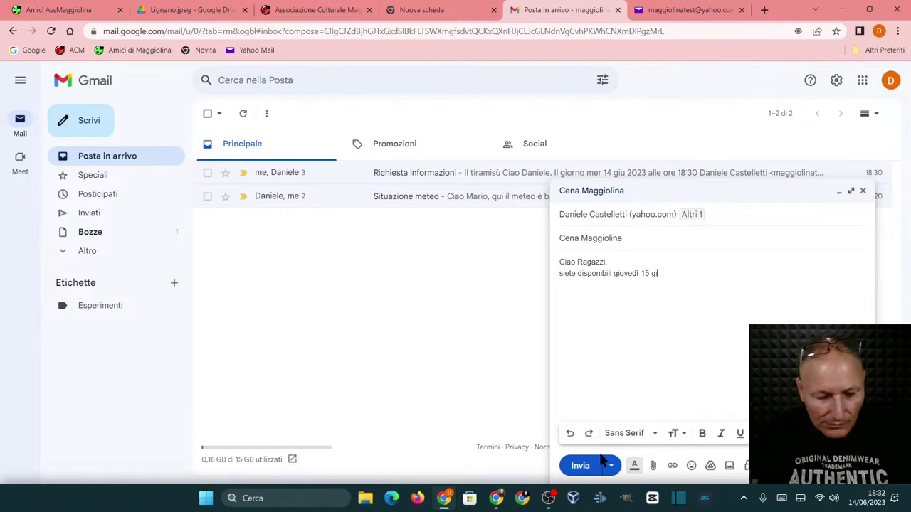
type("ugno per")
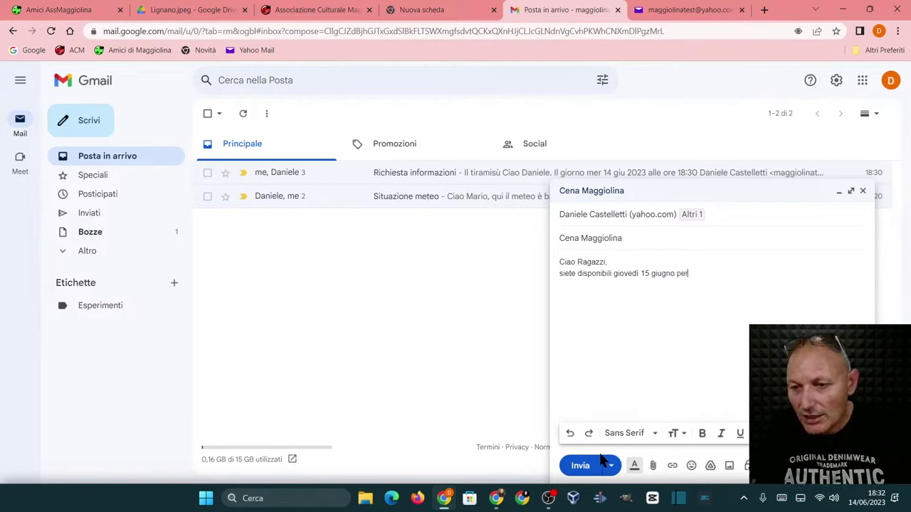
type(" la nos")
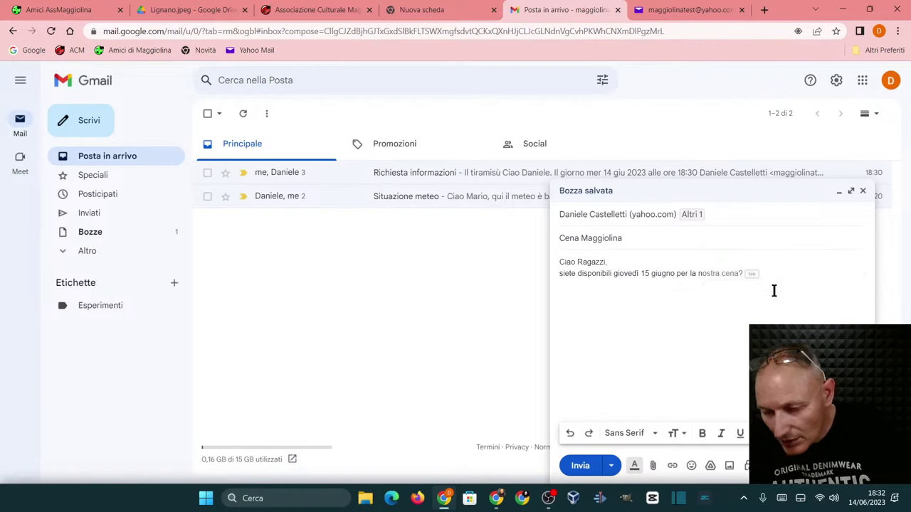
key("BackSpace")
key("BackSpace")
key("BackSpace")
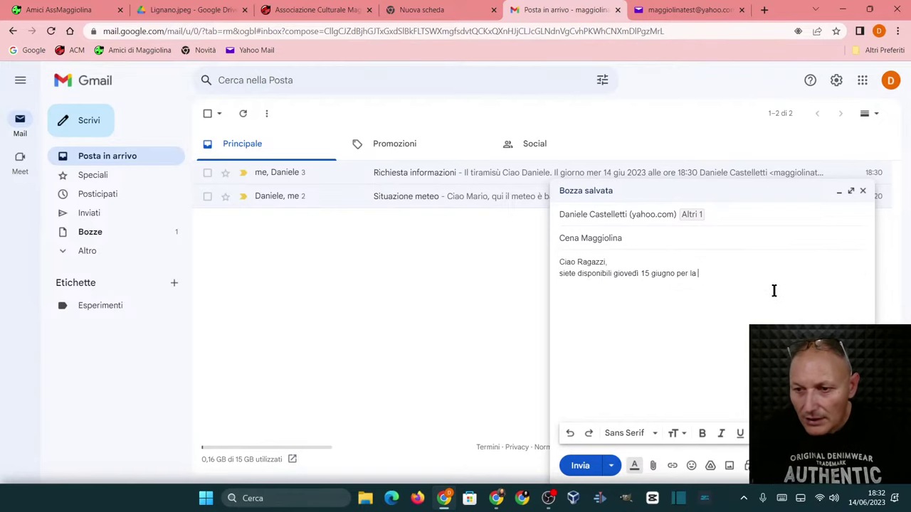
type("no")
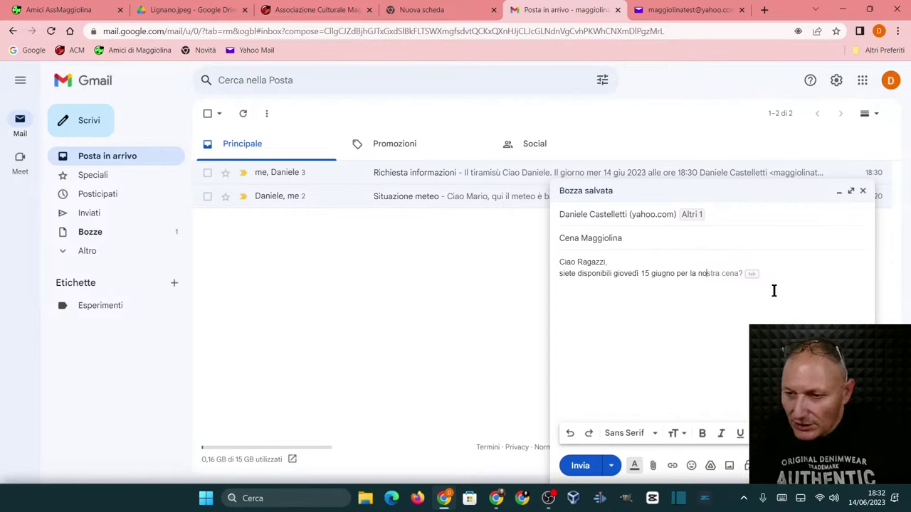
type("stra ce")
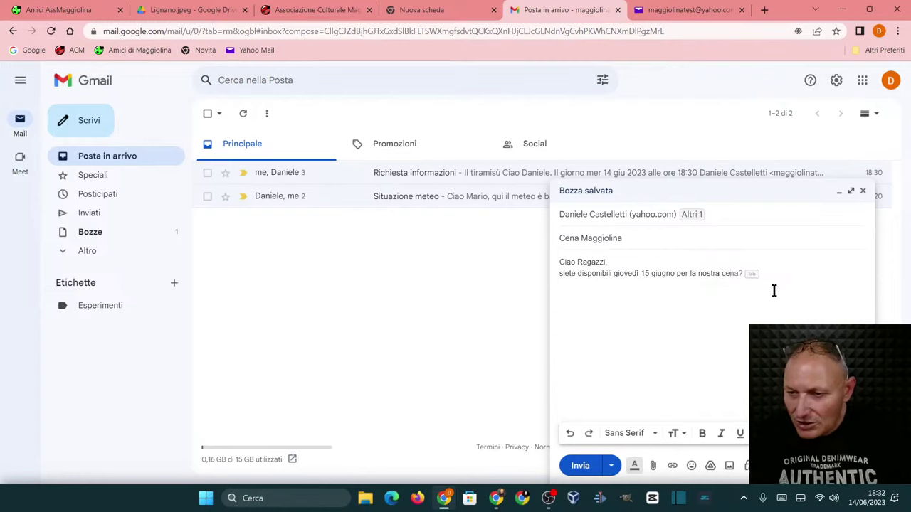
type("nsa sociale")
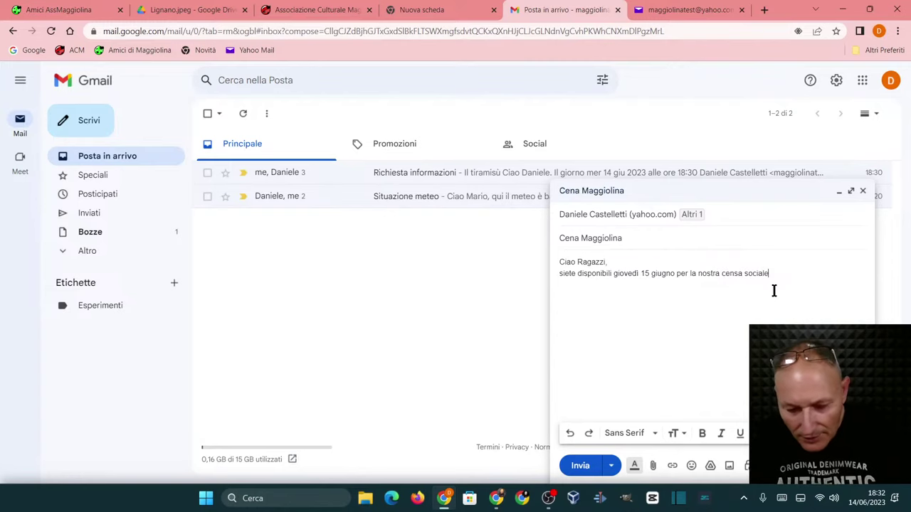
type("?")
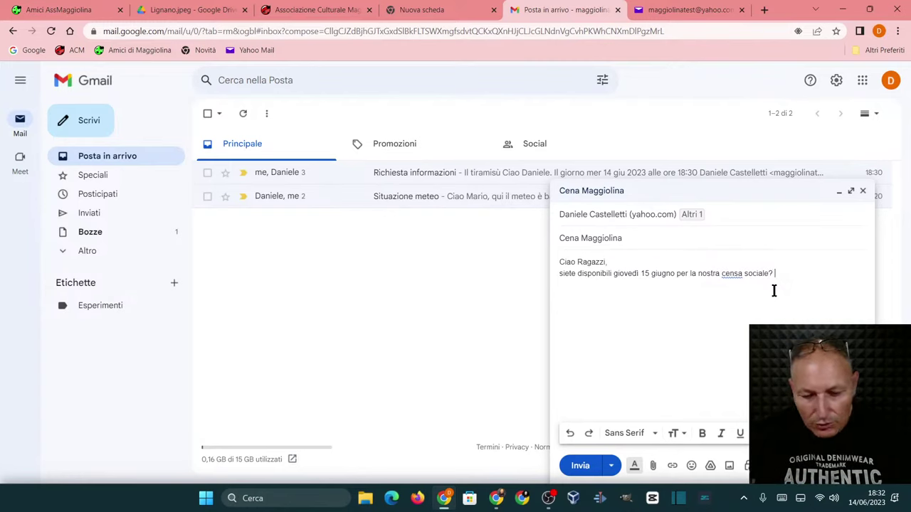
type(" E' alle ")
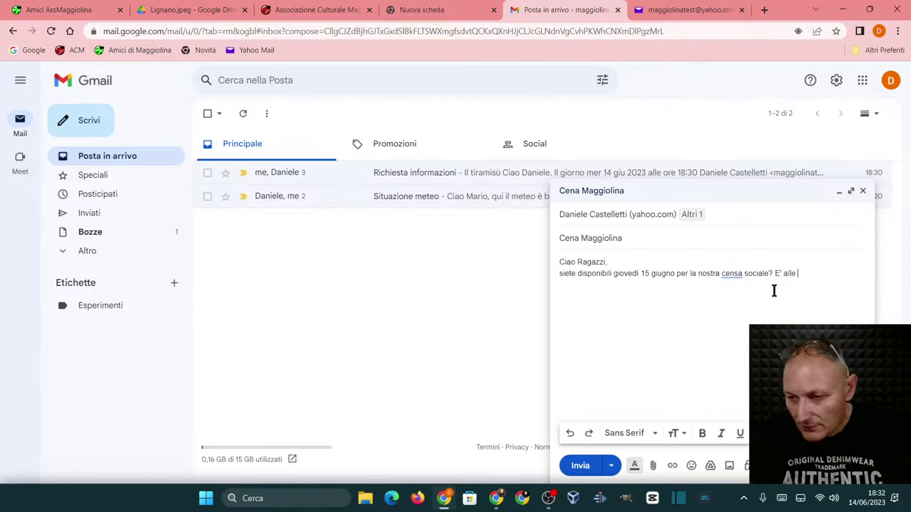
type("21")
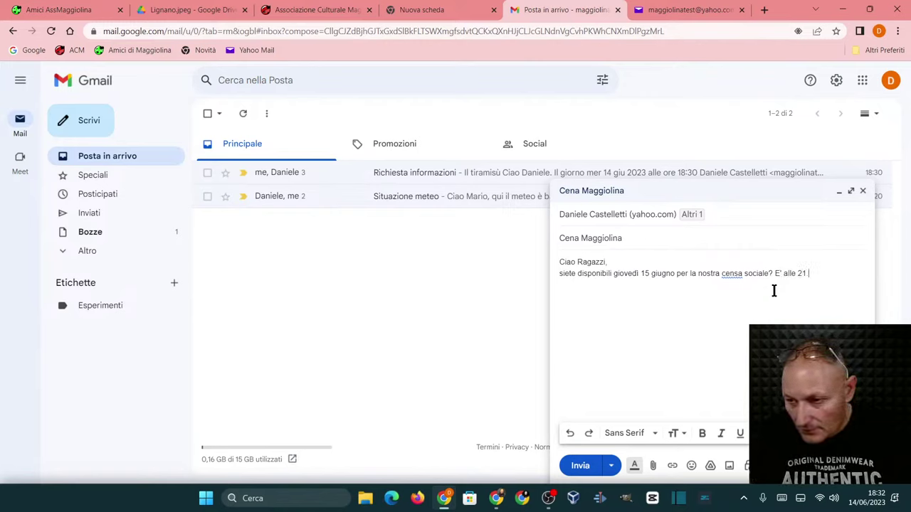
type(".00")
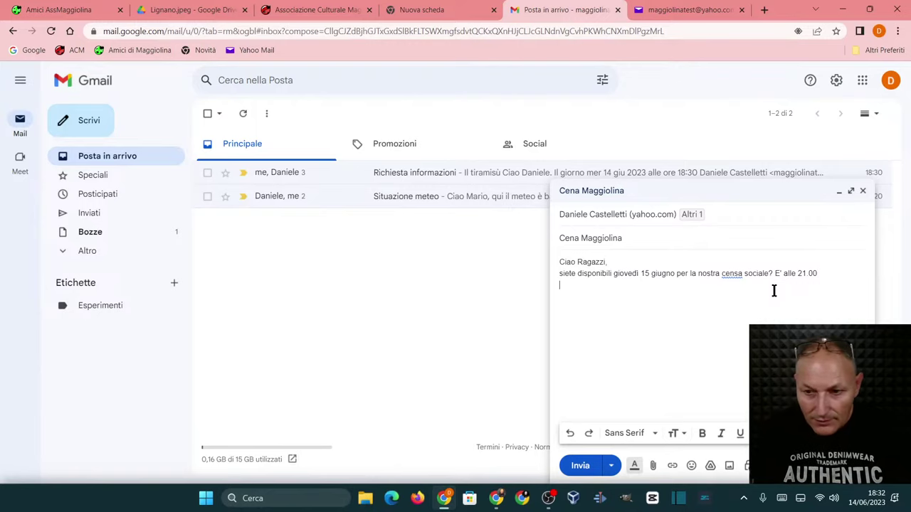
key("Return")
type("Daniele.")
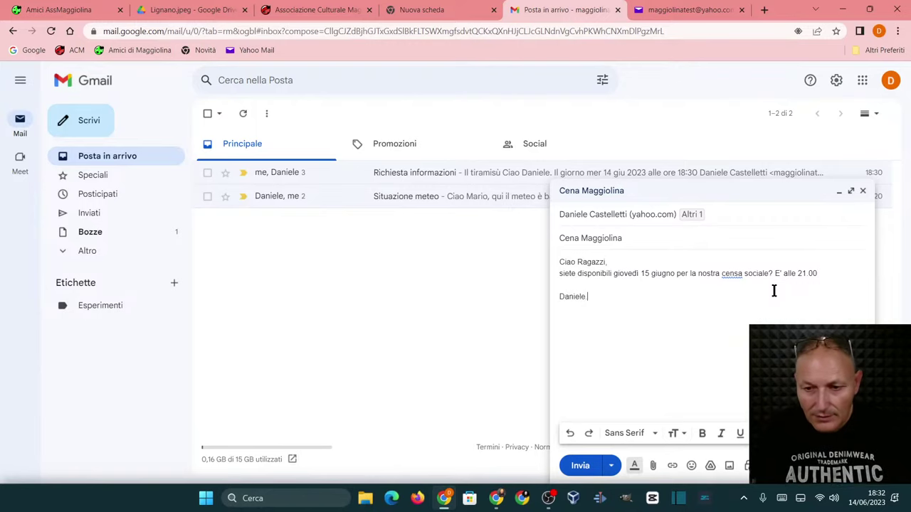
left_click(578, 466)
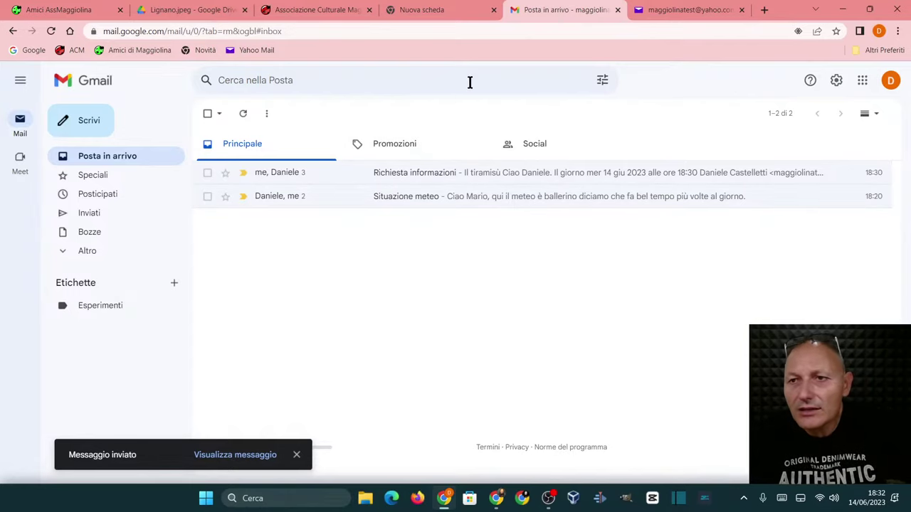
- Return to the Yahoo Mail inbox list and view the Spam folder
left_click(664, 11)
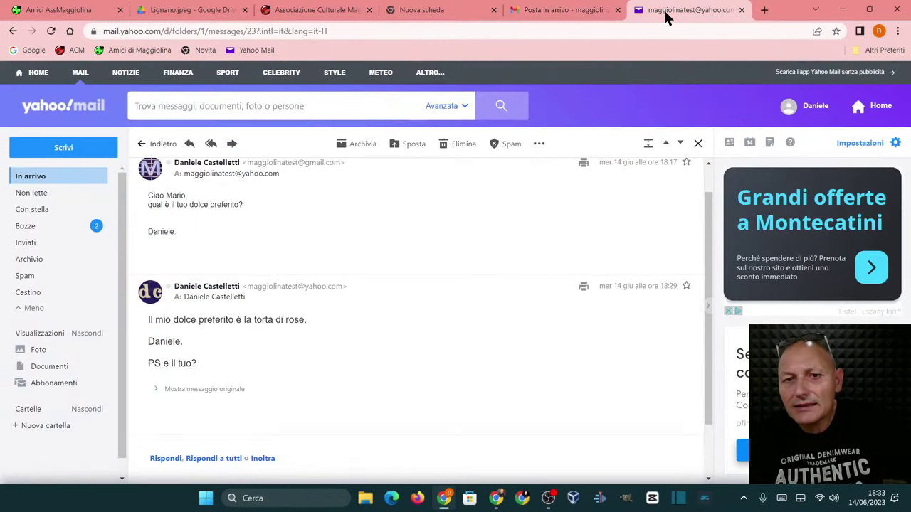
left_click(31, 179)
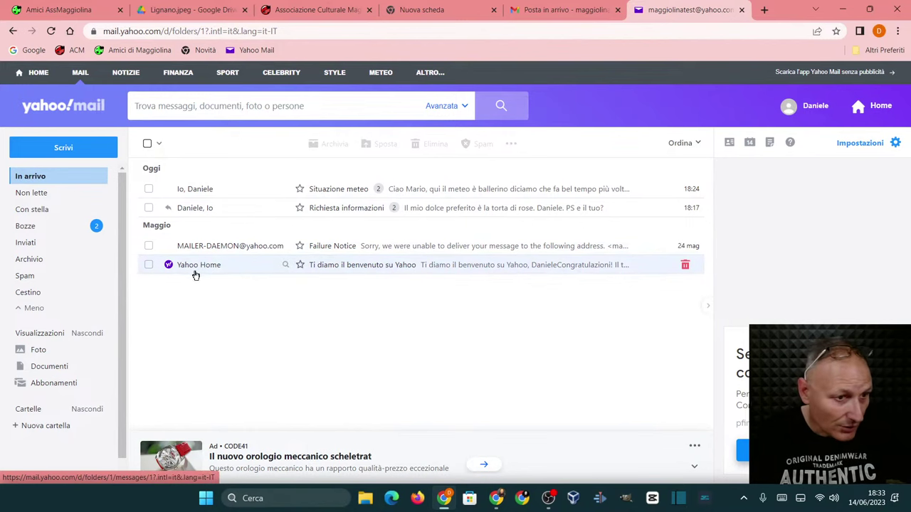
left_click(34, 276)
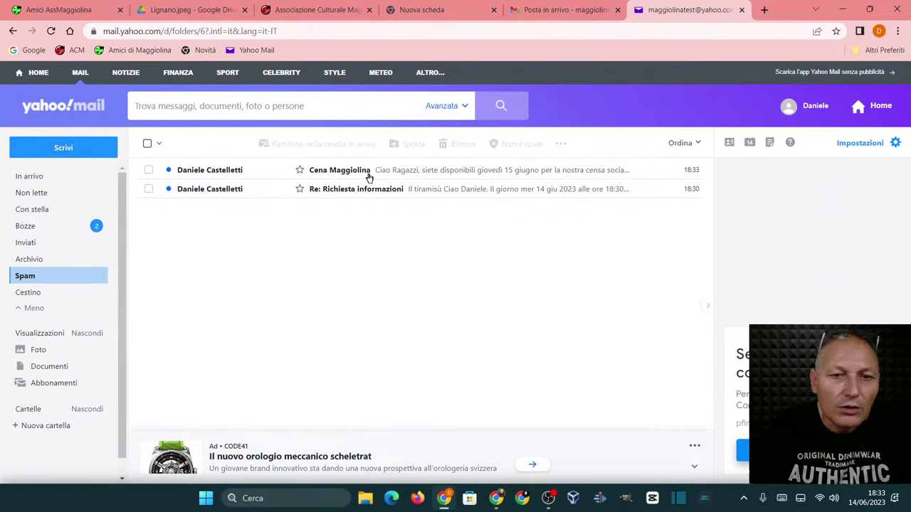
- Mark Re: Richiesta informazioni and Cena Maggiolina as not spam, then go back to the inbox
left_click(455, 199)
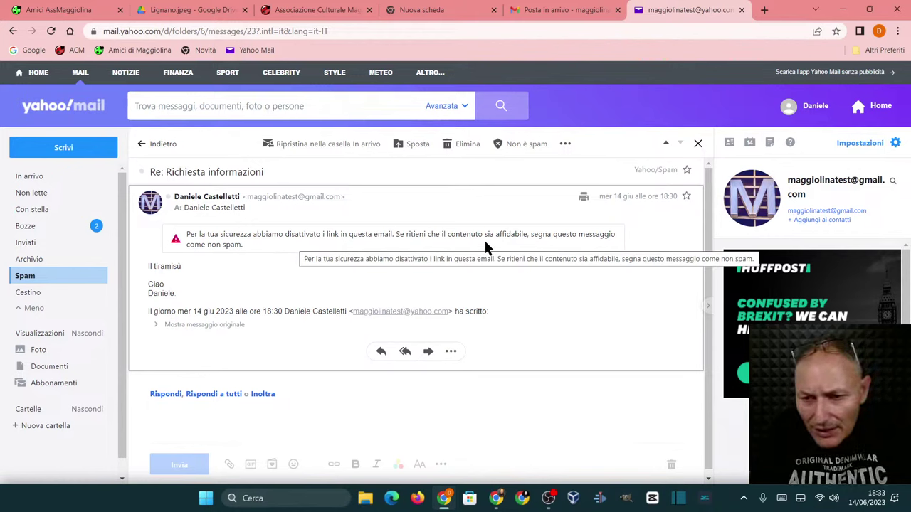
left_click(516, 145)
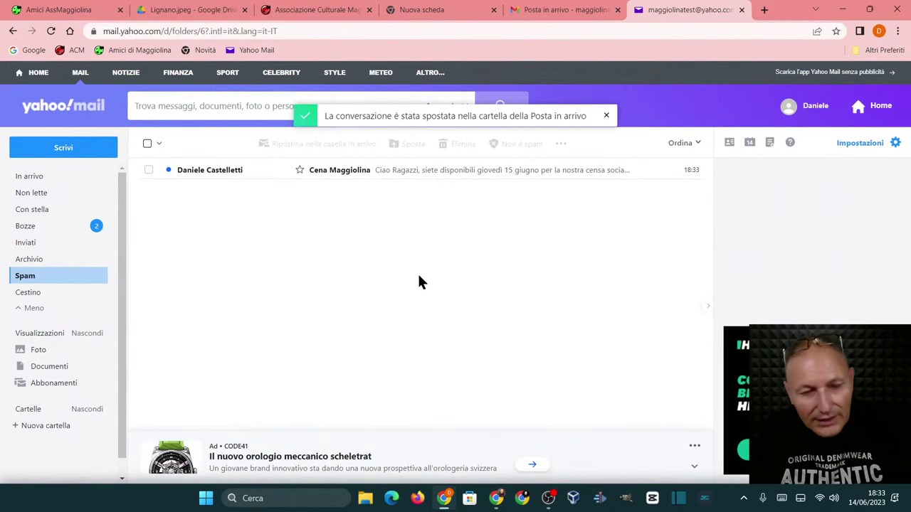
left_click(335, 172)
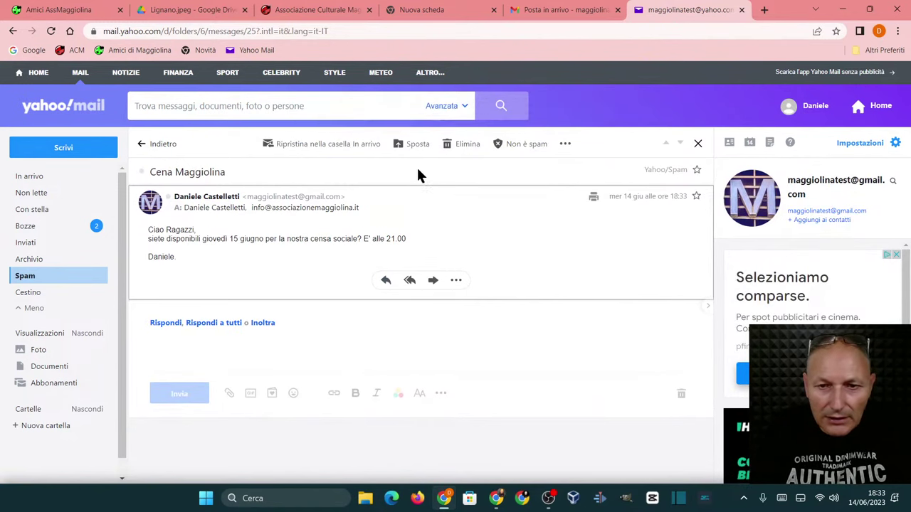
left_click(515, 145)
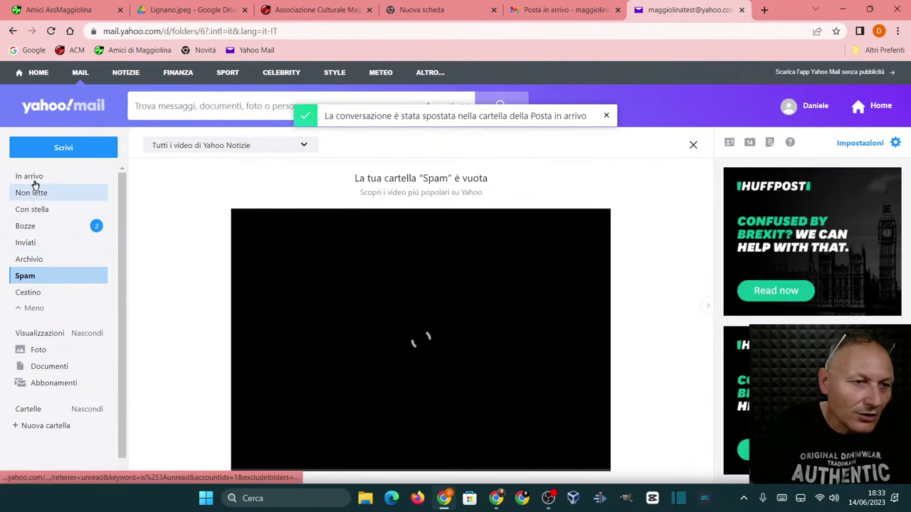
left_click(36, 179)
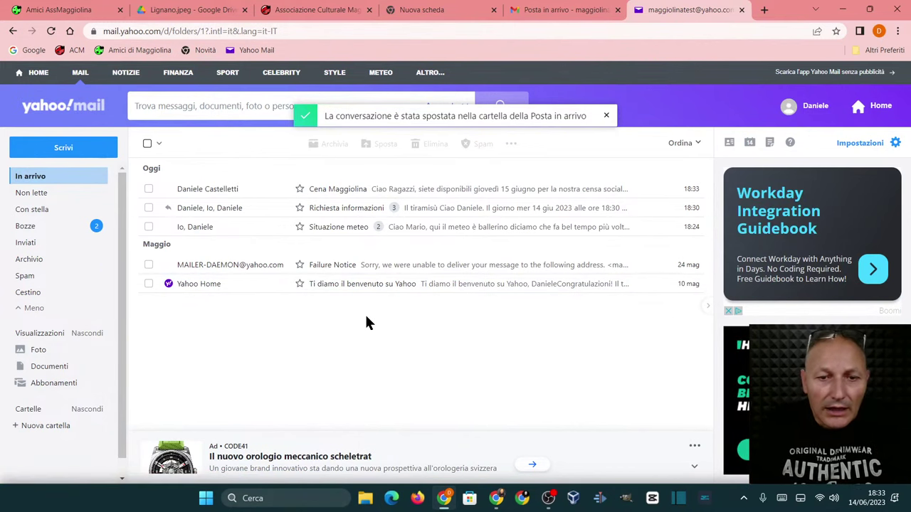
- Open the Cena Maggiolina dinner invitation from the Yahoo inbox
left_click(342, 189)
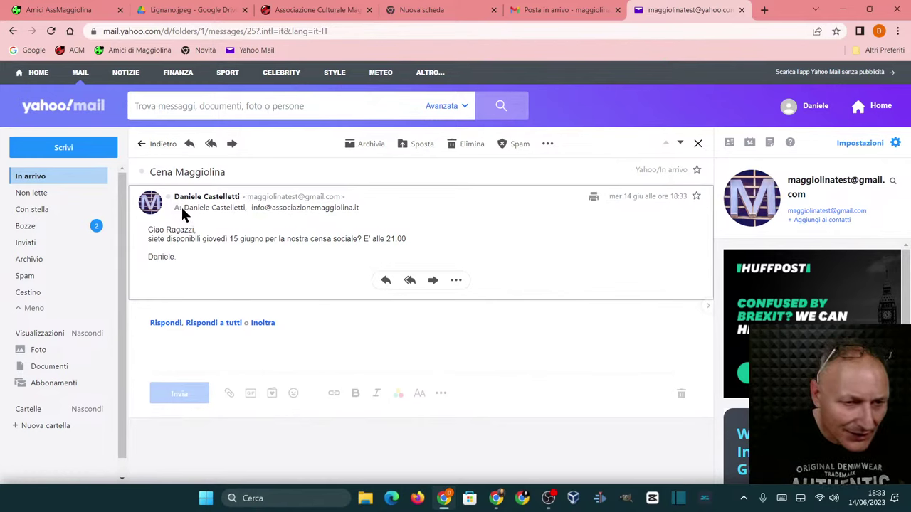
mouse_move(193, 208)
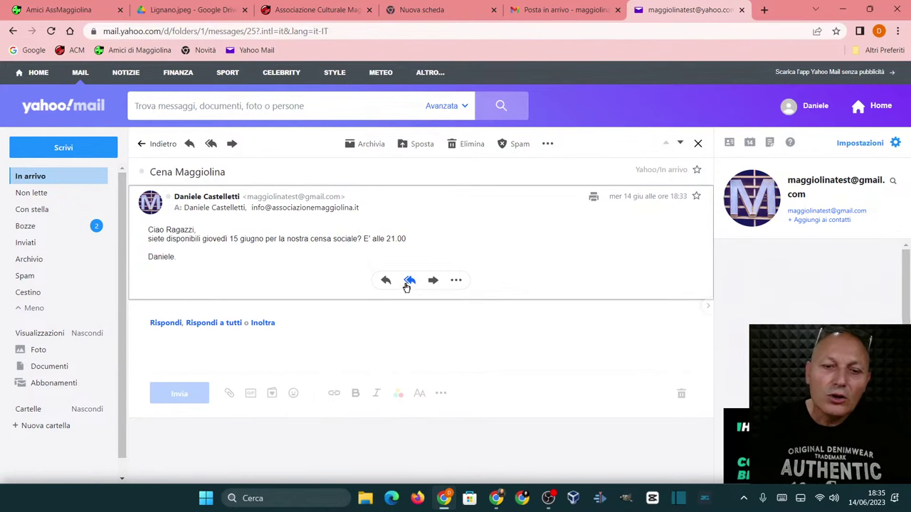
- Reply to all that tomorrow is already booked, asking 'Si può fare un altro giorno?', signed
left_click(409, 281)
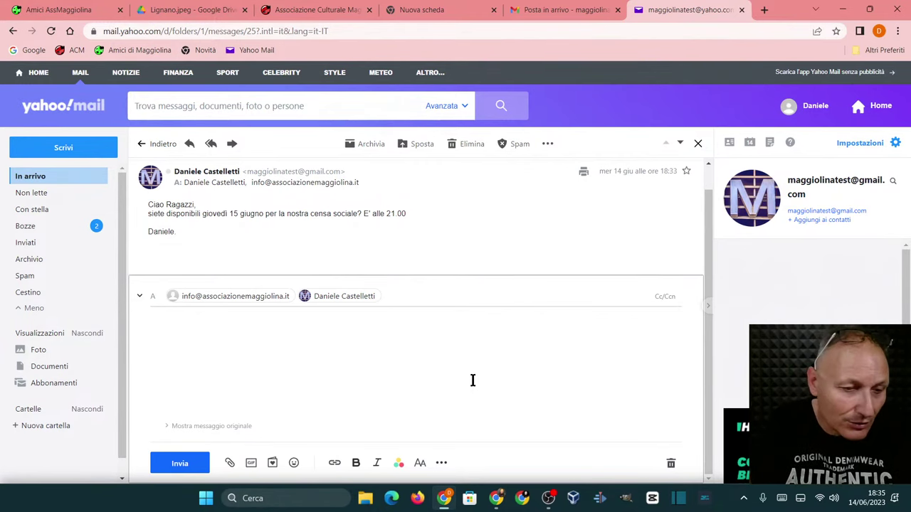
type("Mi dispo")
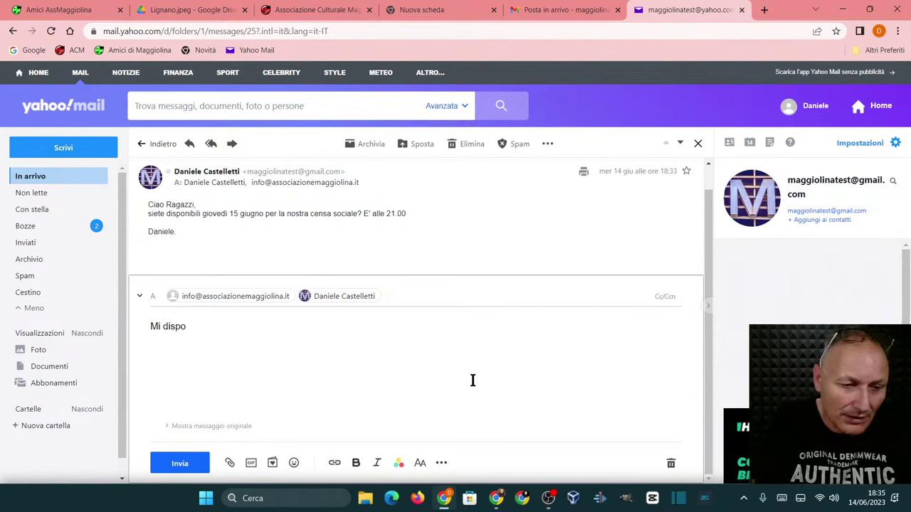
key("BackSpace")
type("iace oj")
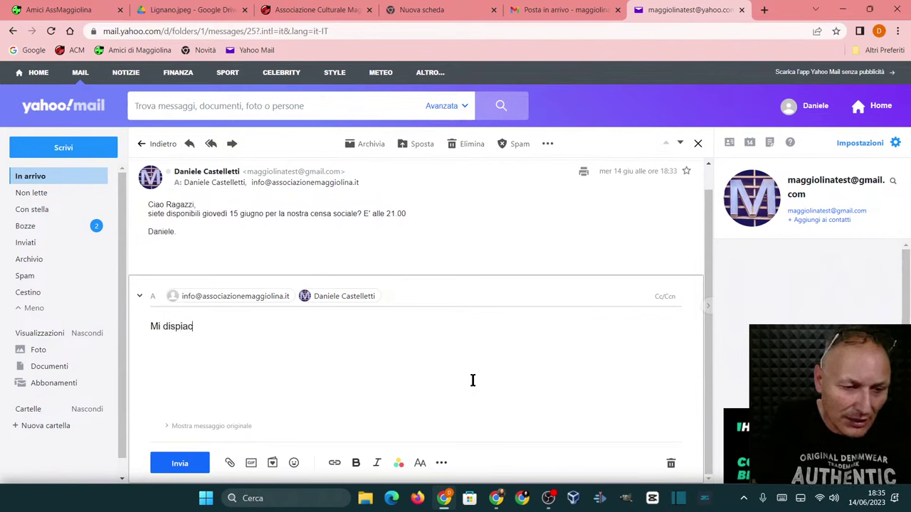
key("BackSpace")
key("BackSpace")
type("R")
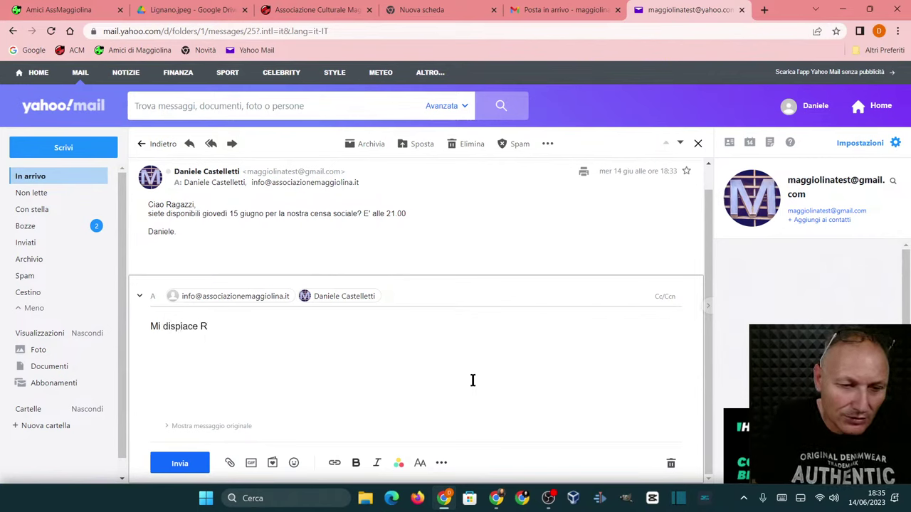
type("agazzi ")
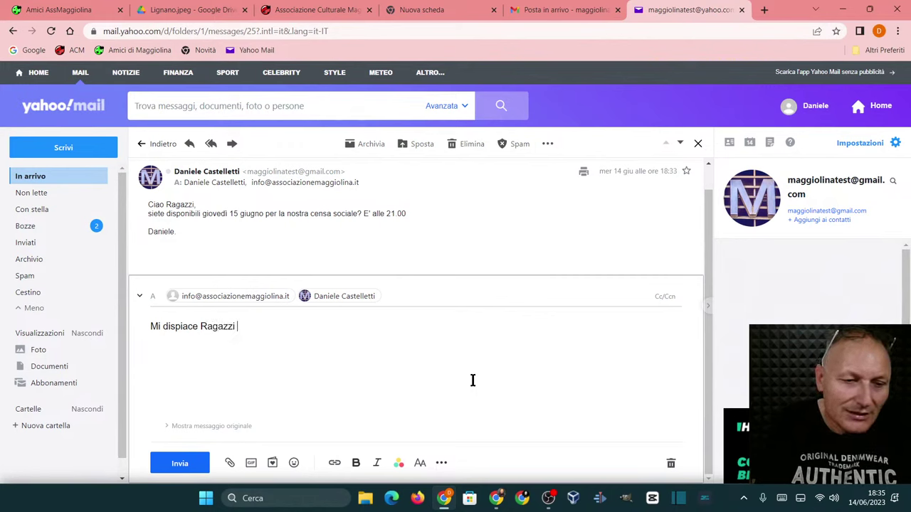
type("ma doman")
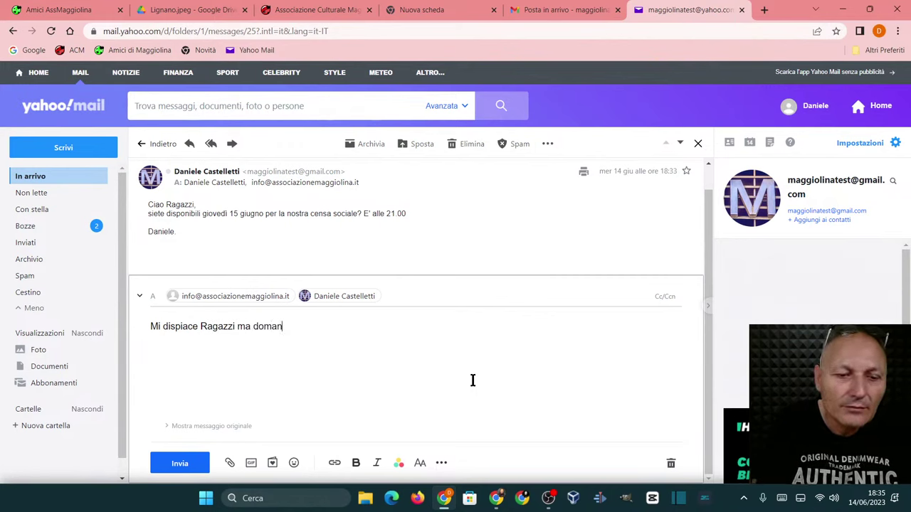
type("i ho gi")
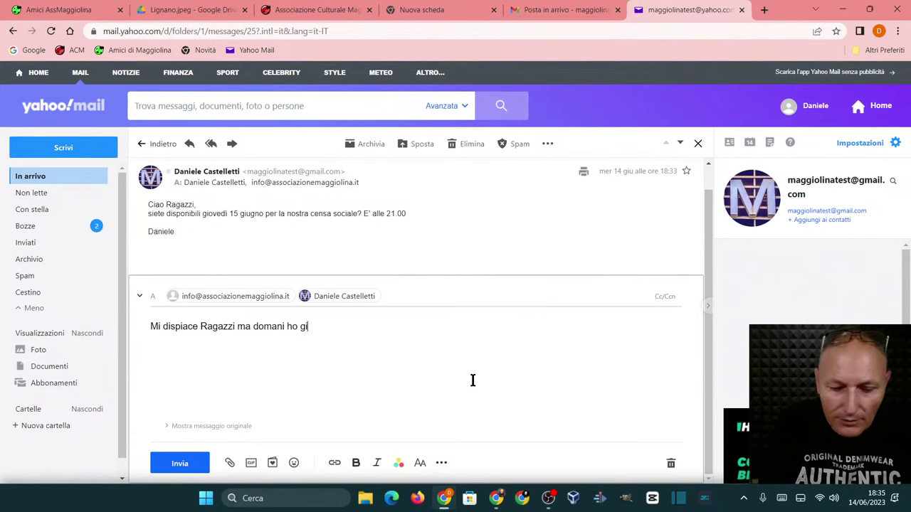
type("à un impe")
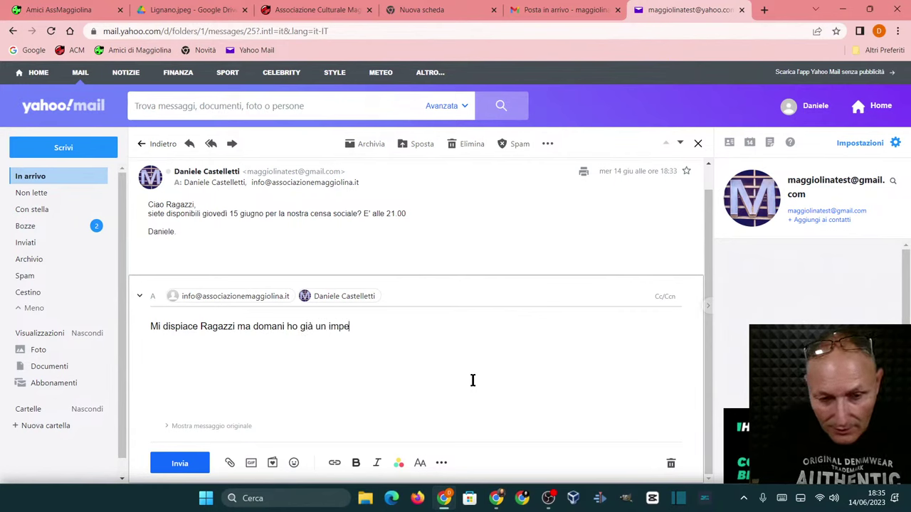
type("gno.")
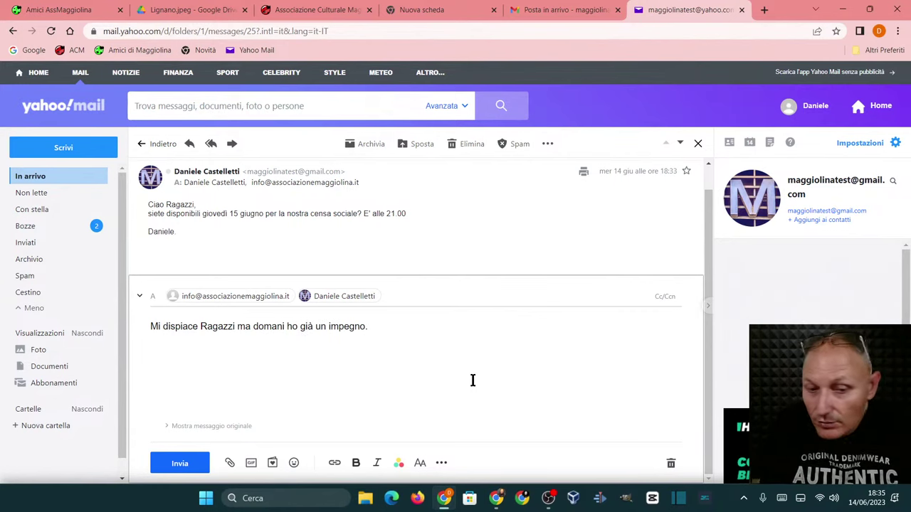
key("Return")
type("Si pu")
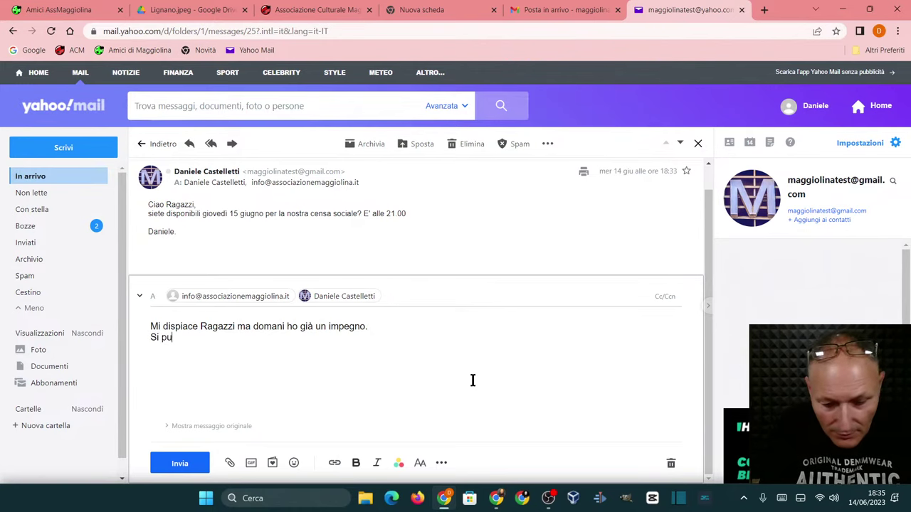
type("ò fare u")
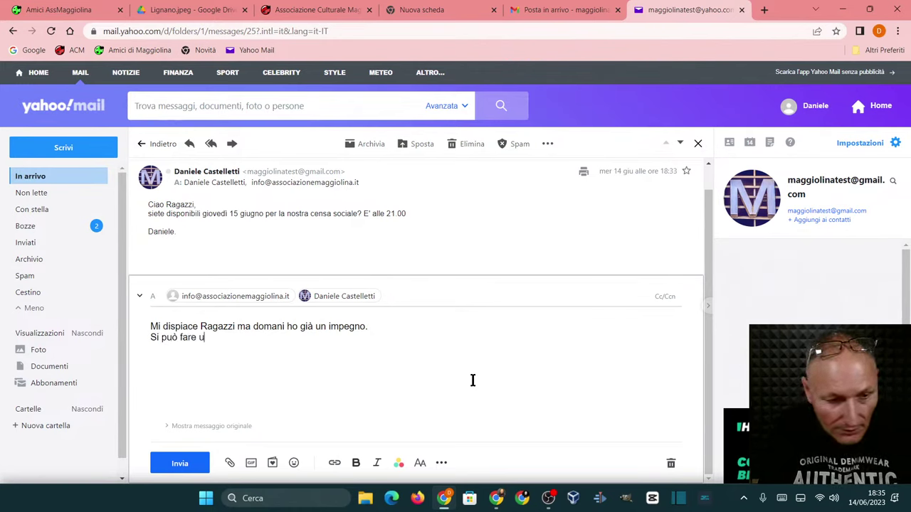
type("n altro giorno?")
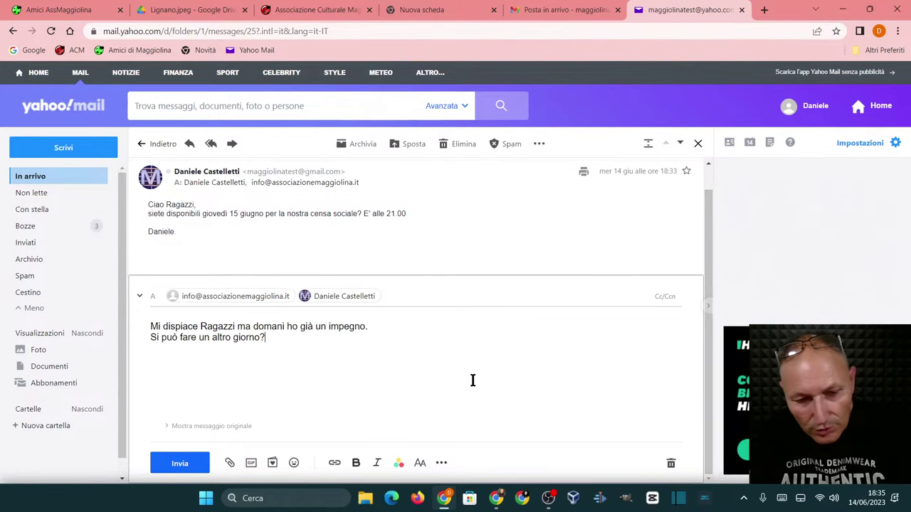
key("Return")
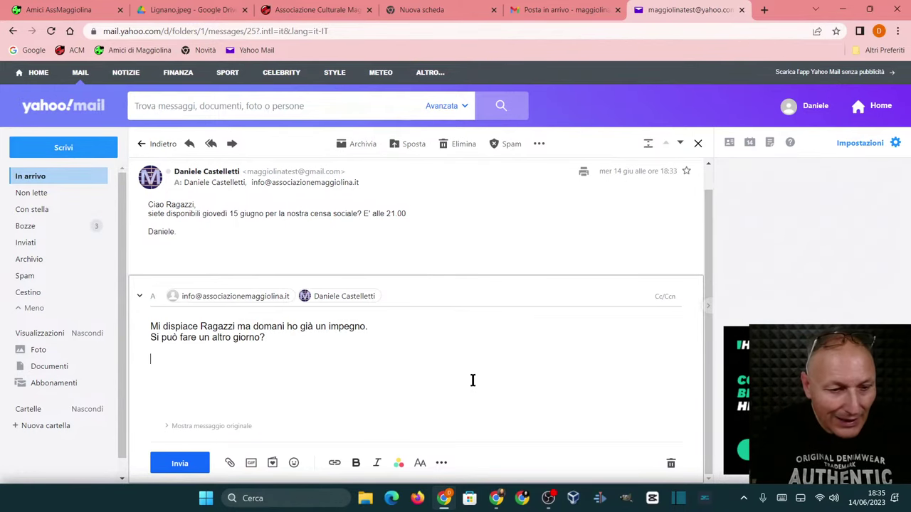
type("Mario")
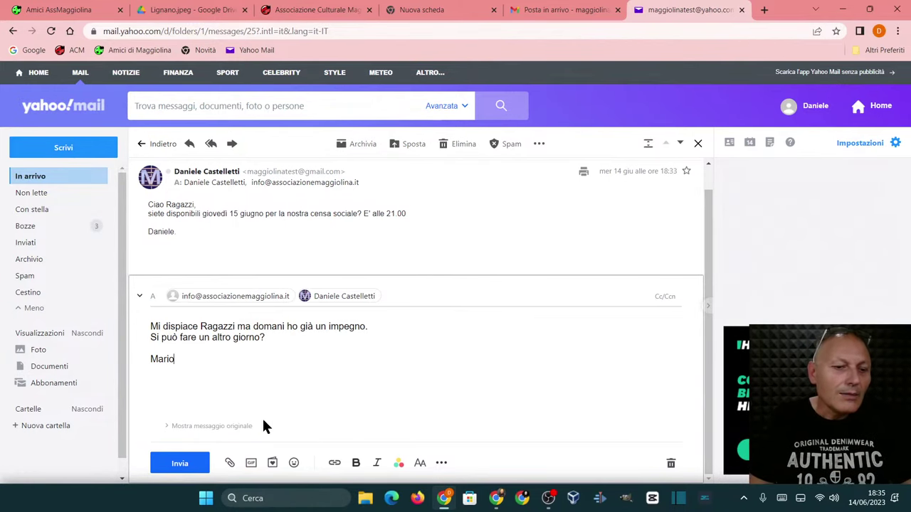
left_click(171, 466)
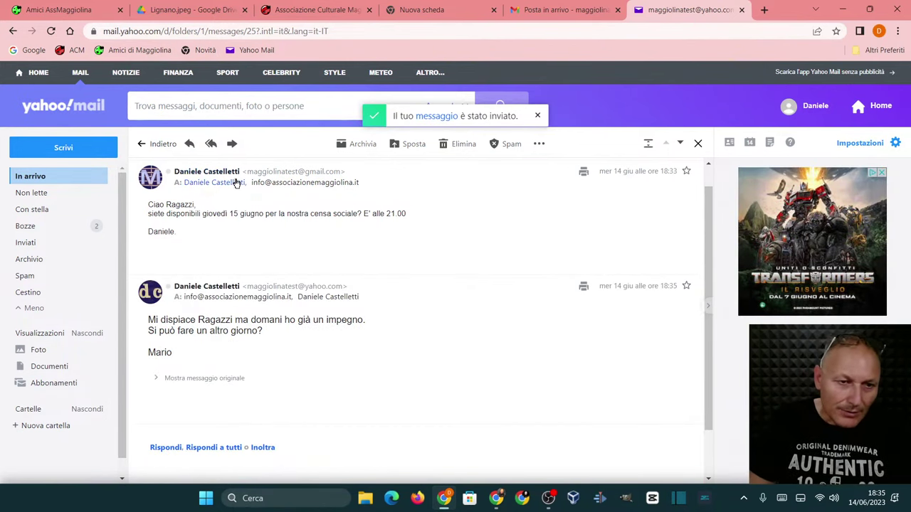
- Check the sent reply in the Cena Maggiolina thread, then switch to the Gmail inbox
mouse_move(244, 176)
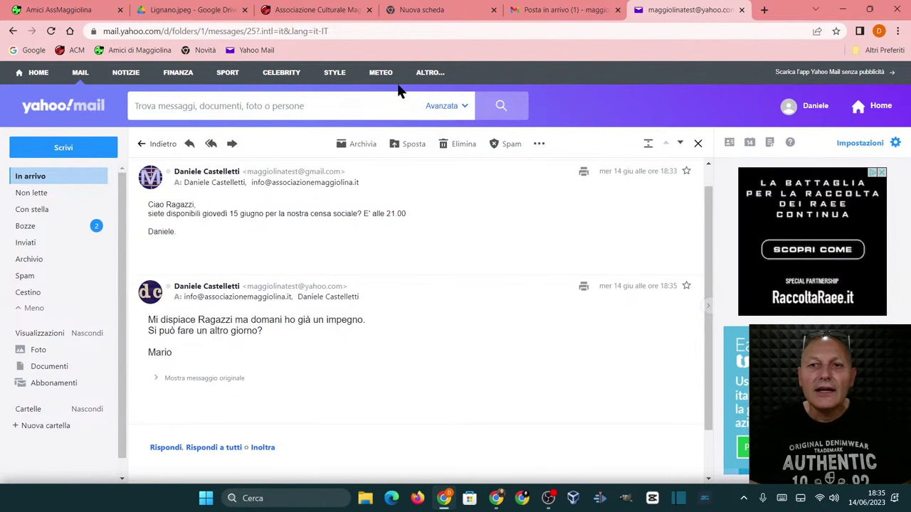
left_click(534, 10)
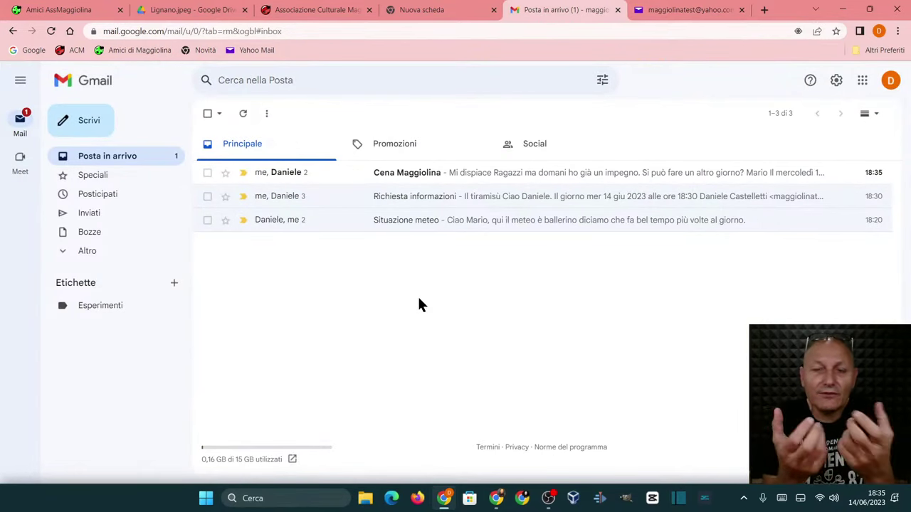
- Open the Cena Maggiolina conversation in Gmail and bring the Aruba Webmail window over it
left_click(441, 176)
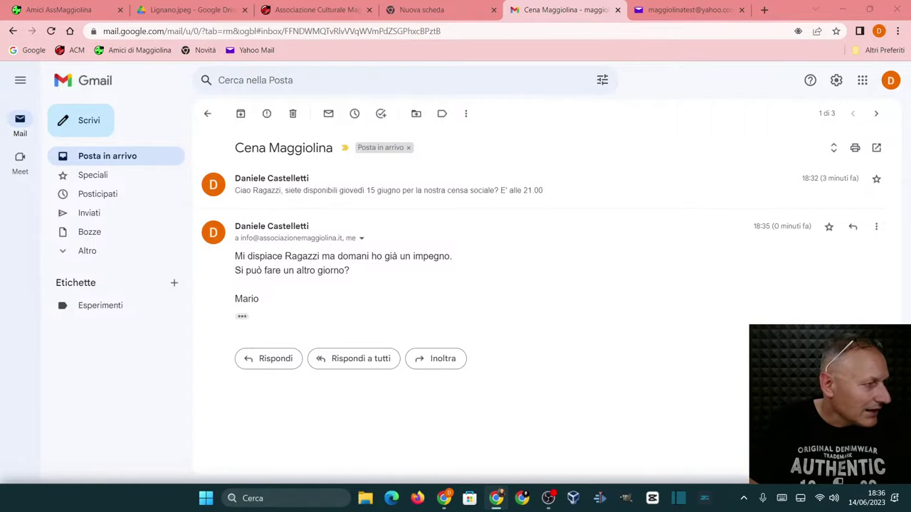
left_click_drag(173, 130, 268, 37)
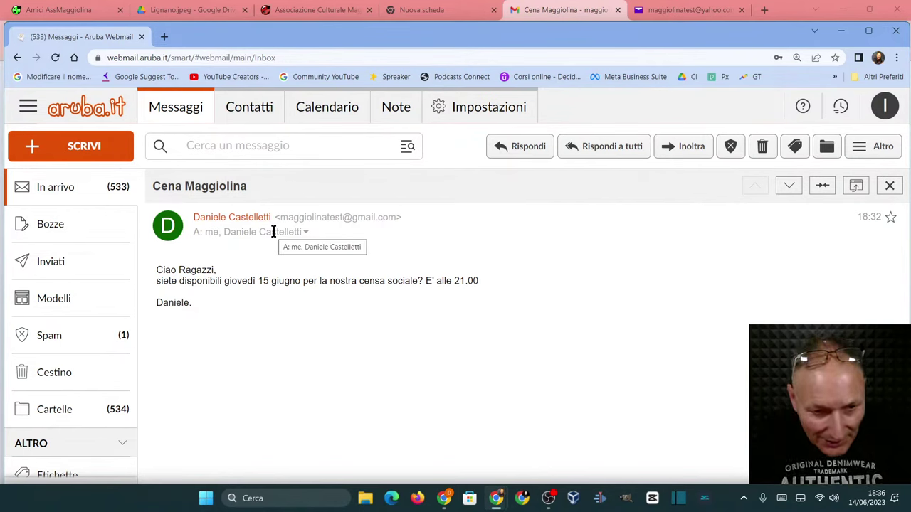
- Show the full recipient list in Aruba Webmail, then shrink its window to reveal Gmail
left_click(305, 233)
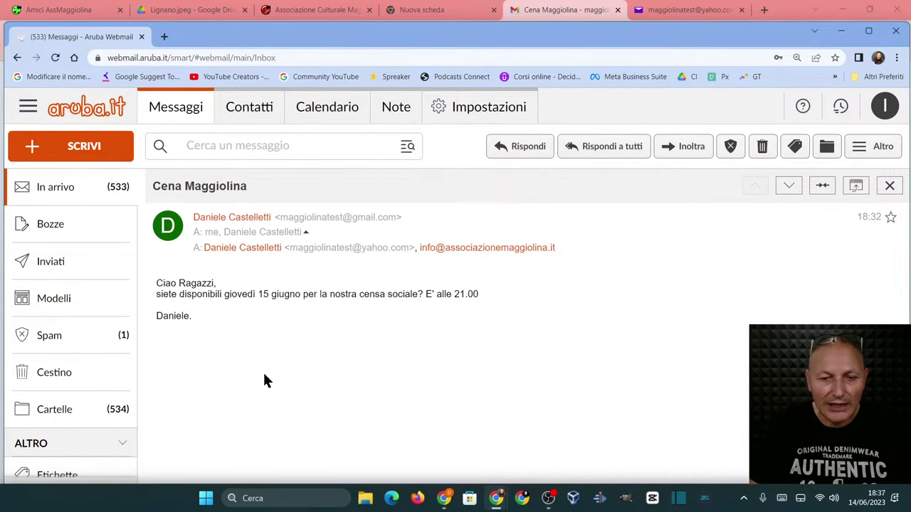
double_click(310, 35)
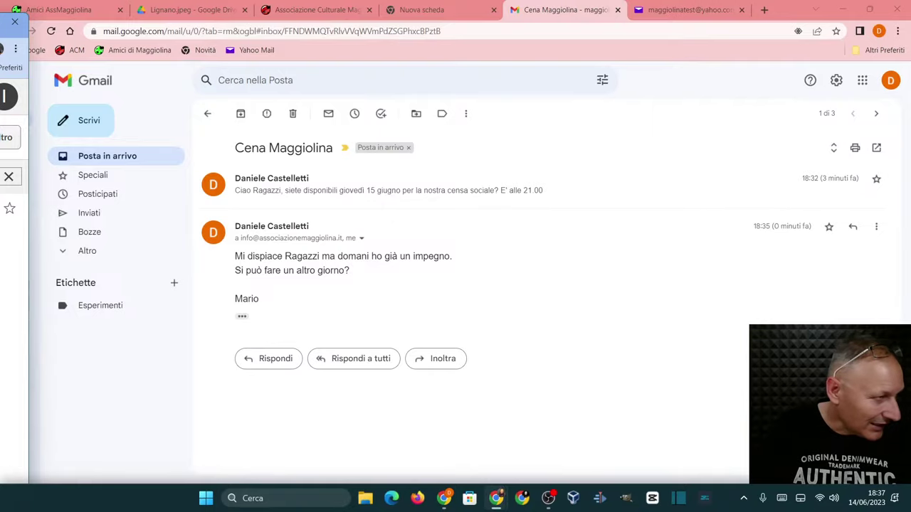
left_click_drag(11, 15, 123, 23)
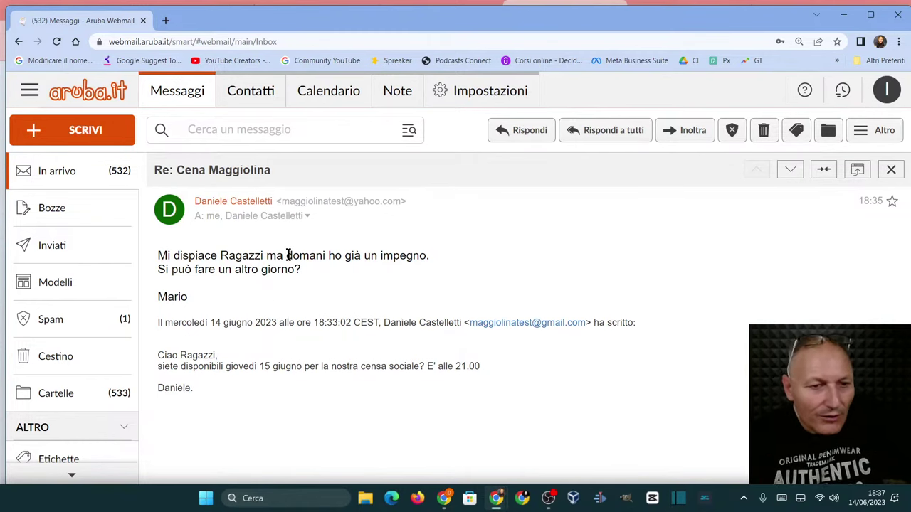
left_click(306, 217)
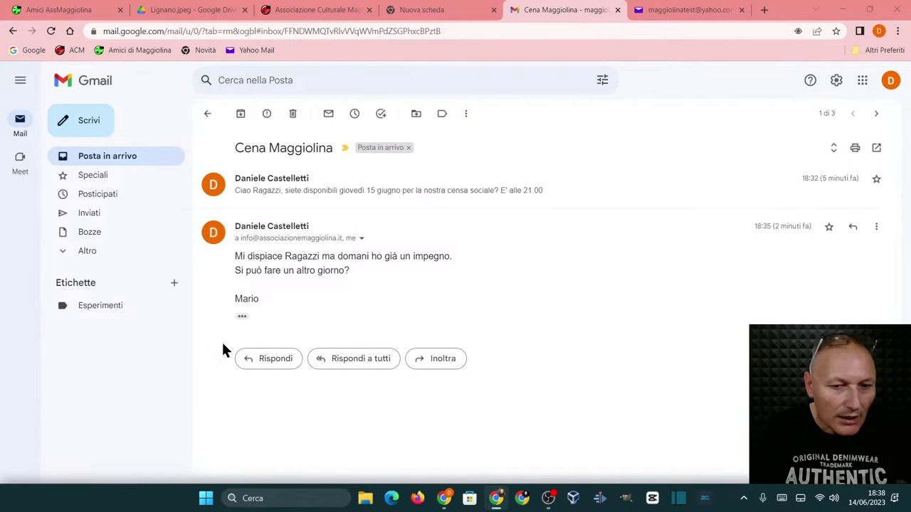
- In Yahoo Mail, start a new message to the Gmail test account with subject 'Sito Maggiolina'
left_click(661, 10)
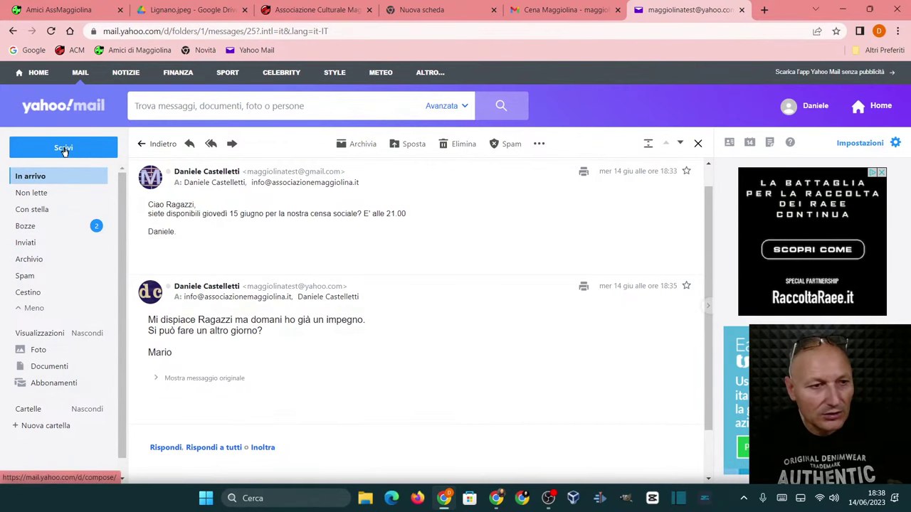
left_click(63, 149)
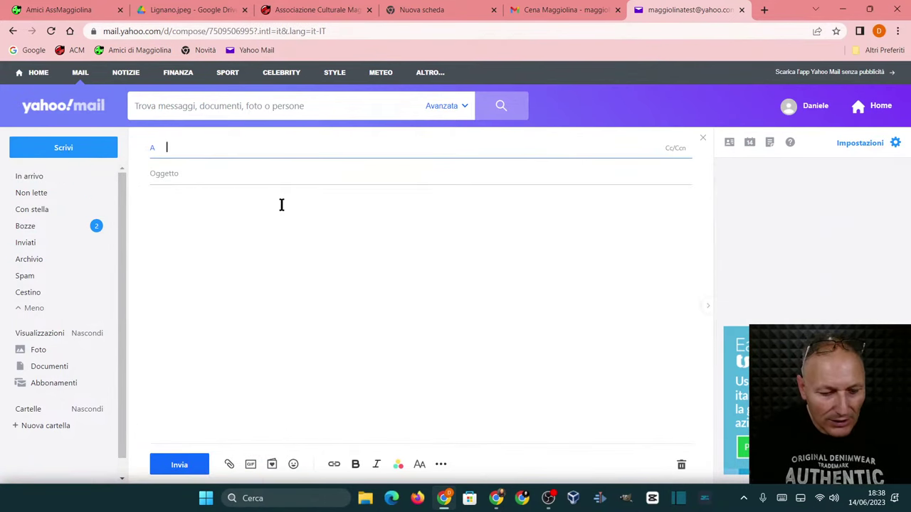
type("maggio")
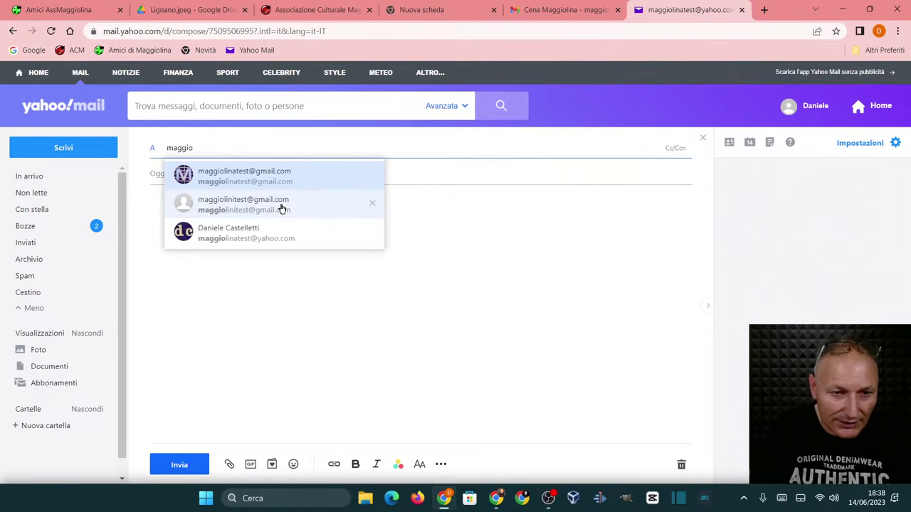
left_click(256, 171)
left_click(233, 176)
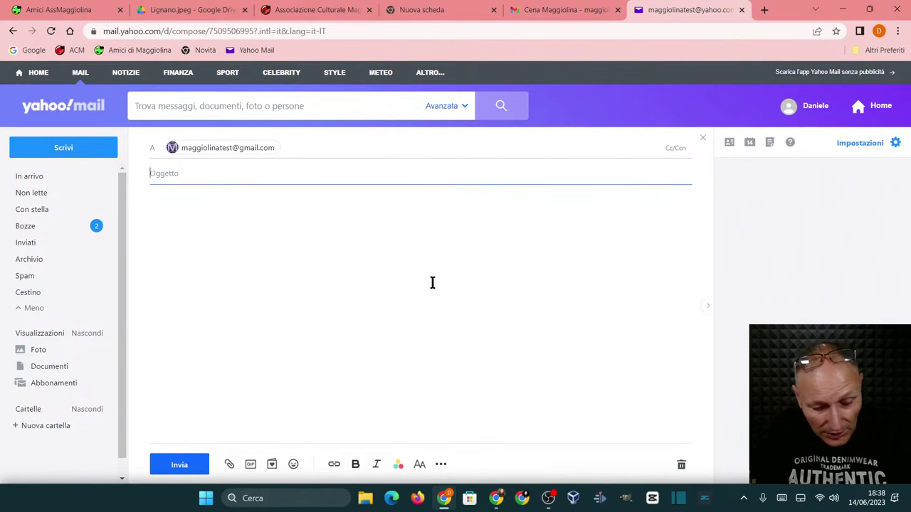
type("Sito ")
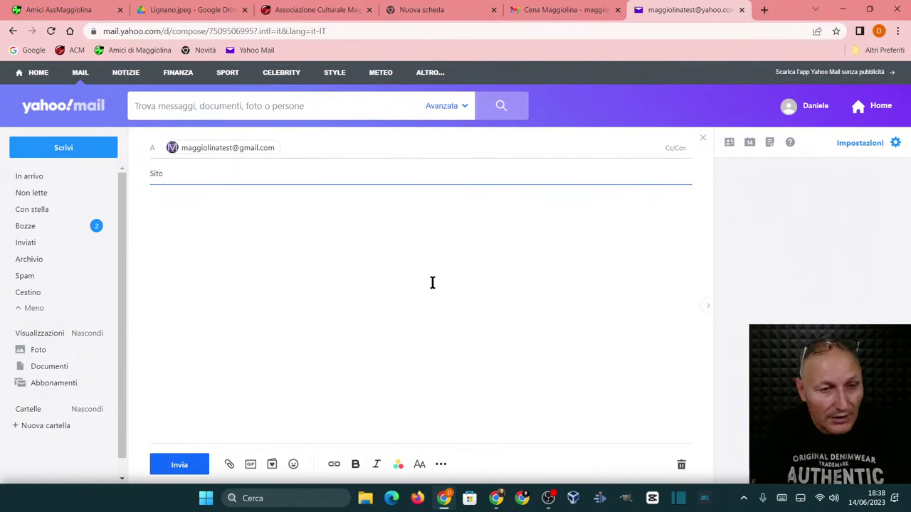
type("Maggiolina")
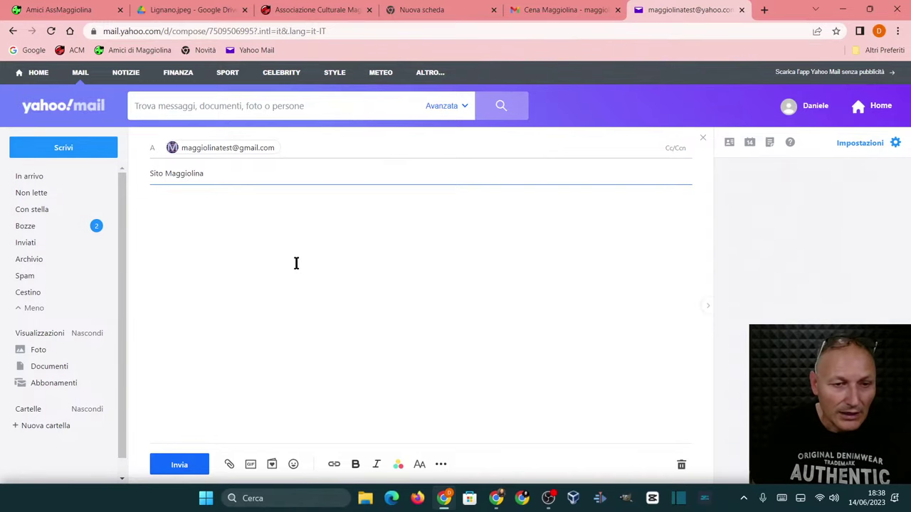
- Write a body asking for help finding video n. 215, sign it, and send the message
left_click(288, 244)
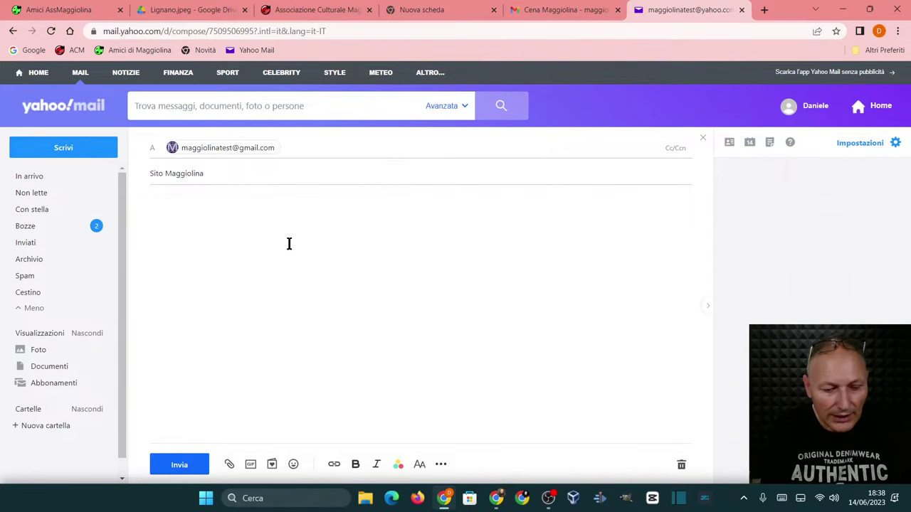
type("Ciao Daniele")
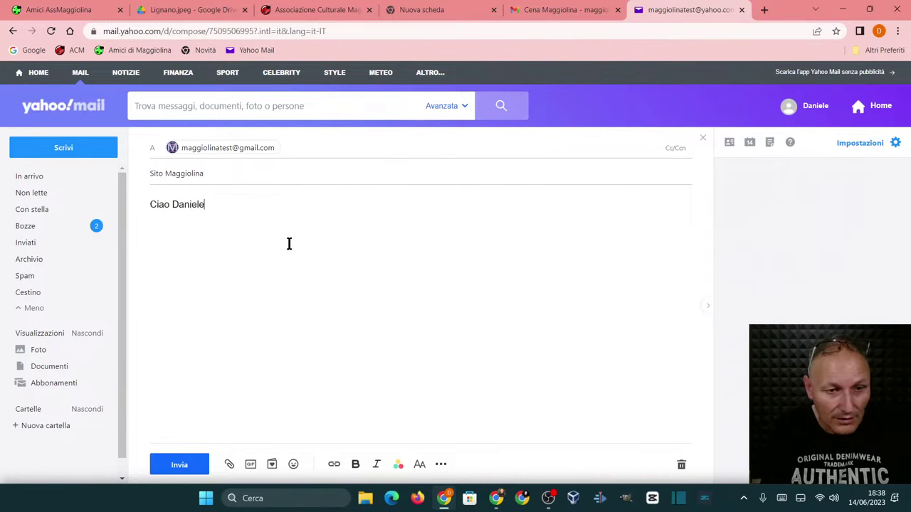
type(", non ri")
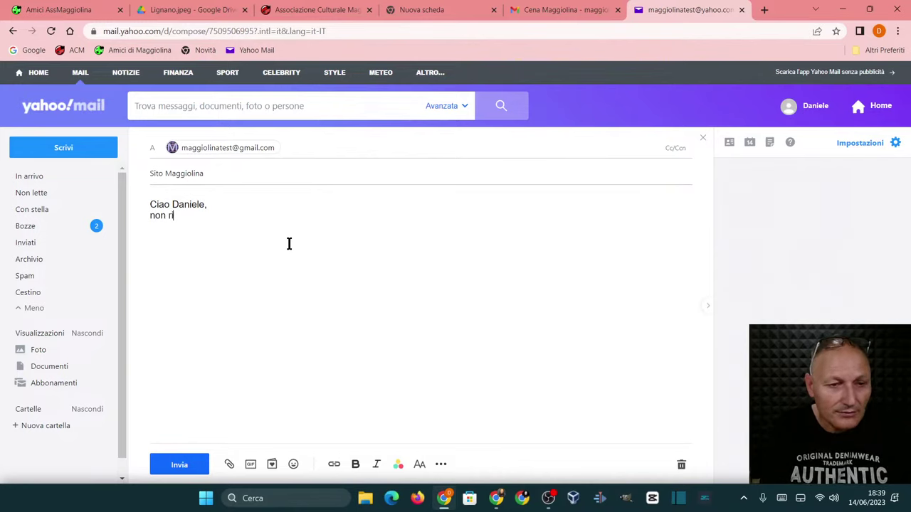
type("esco a t")
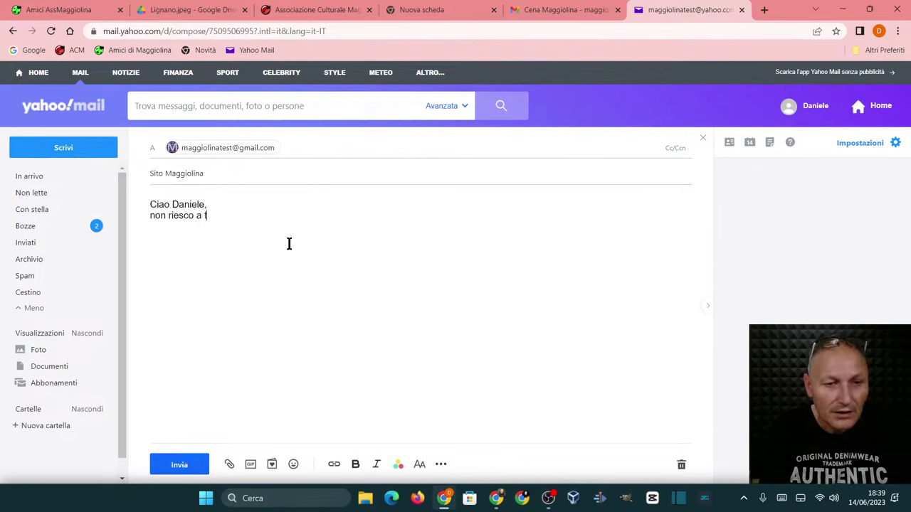
type("rovare il vdieo")
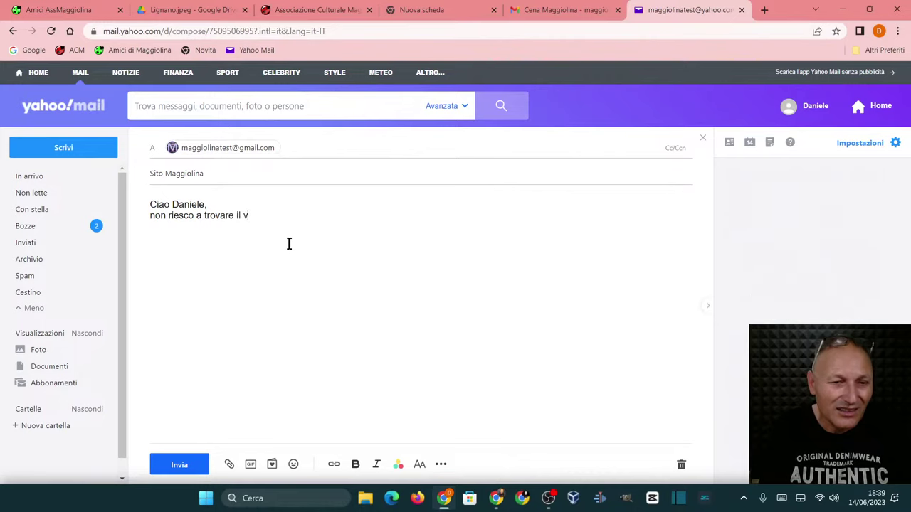
key("BackSpace")
key("BackSpace")
key("BackSpace")
key("BackSpace")
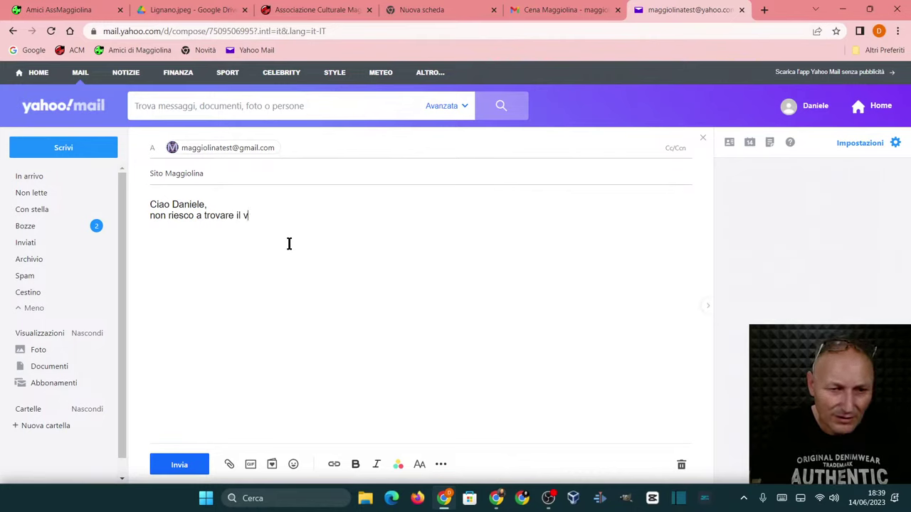
type("ideo n. ")
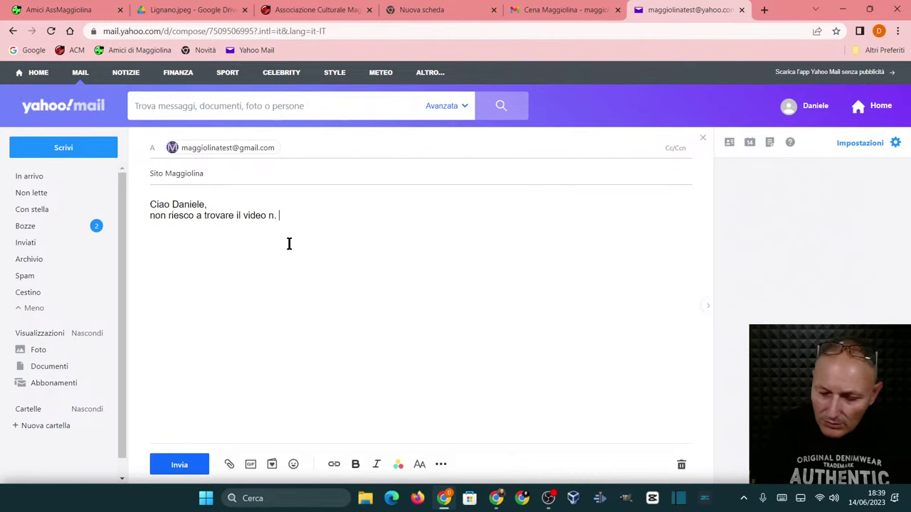
type("215")
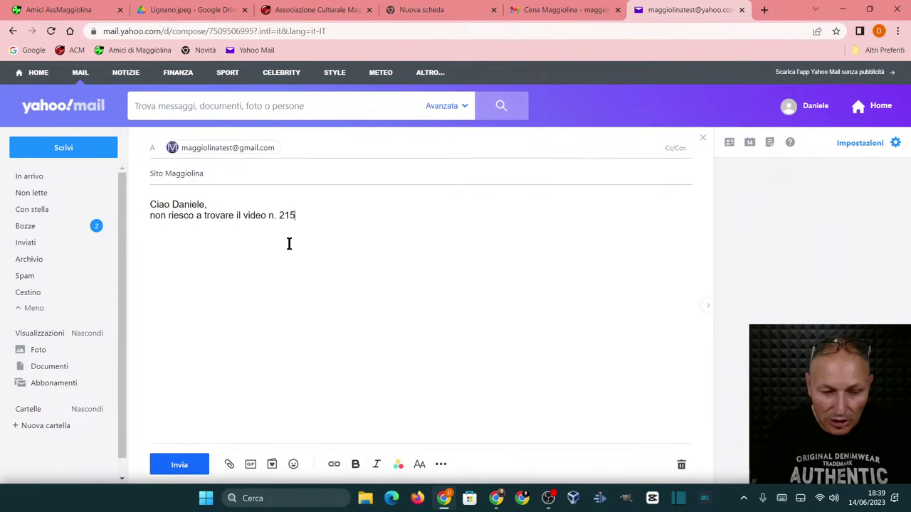
type(", mi")
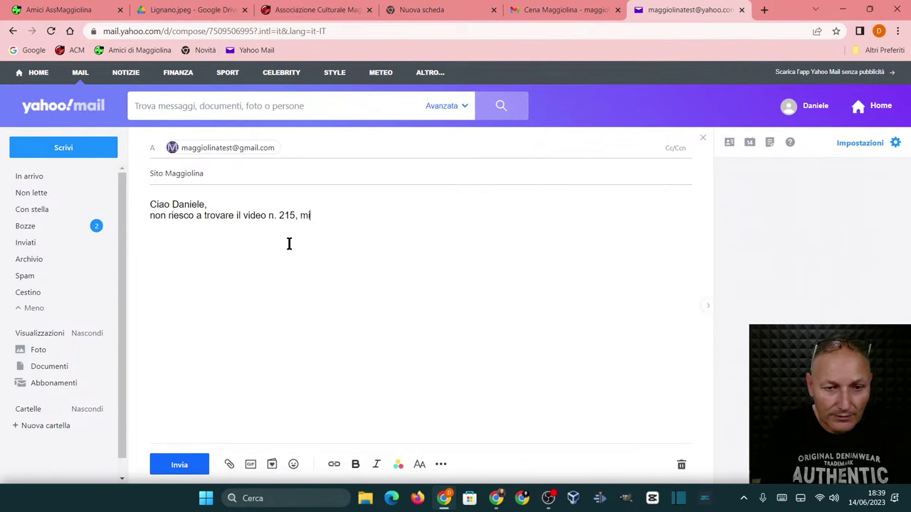
type(" puoi aiutare")
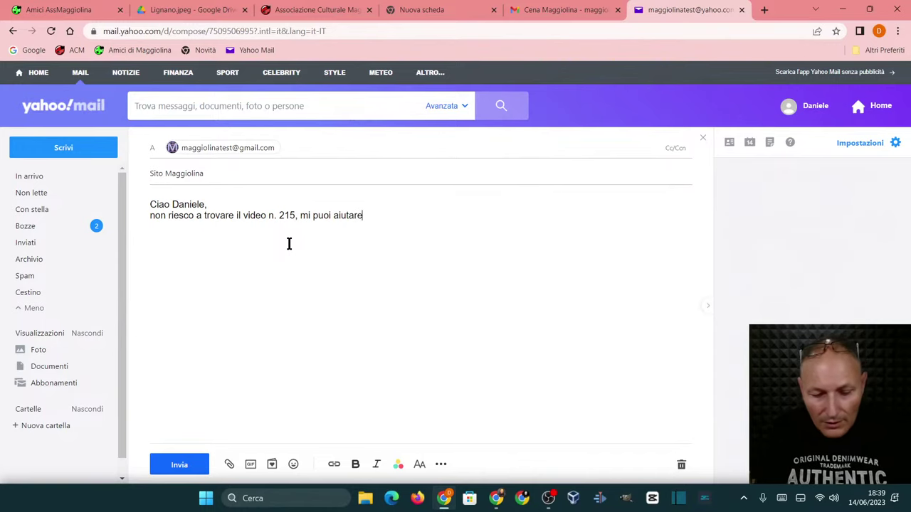
type("?  ")
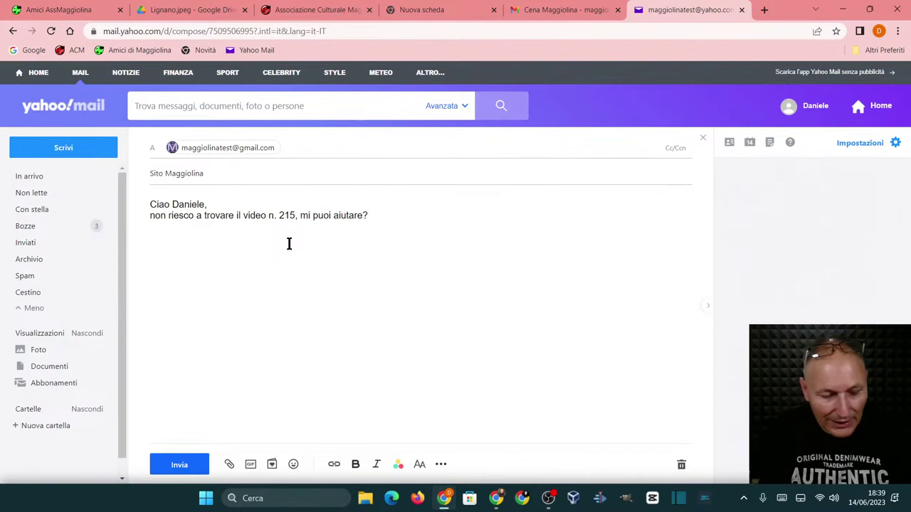
type("Mario")
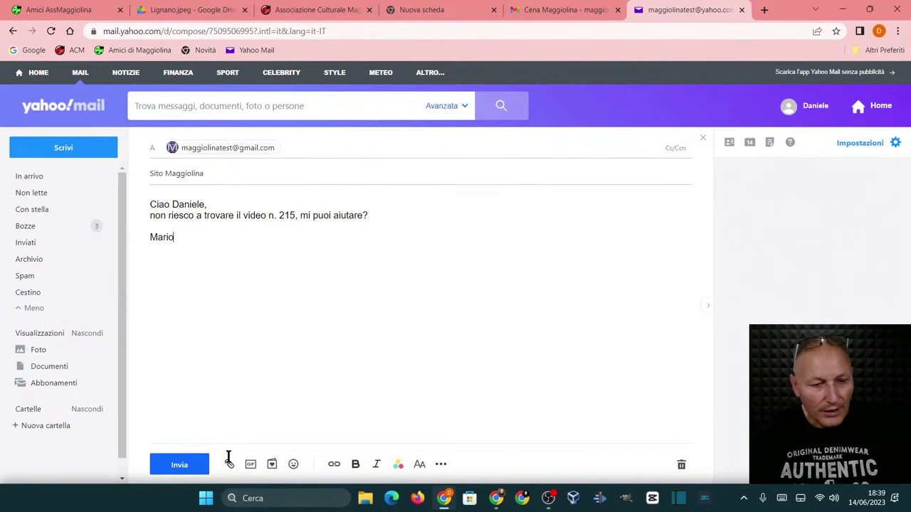
left_click(183, 469)
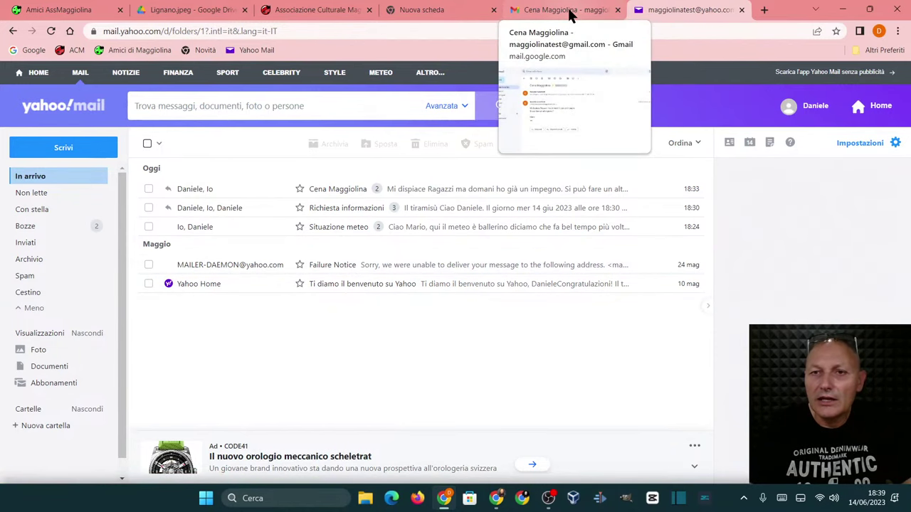
- In Gmail, return to Posta in arrivo and open the received Sito Maggiolina email
left_click(540, 13)
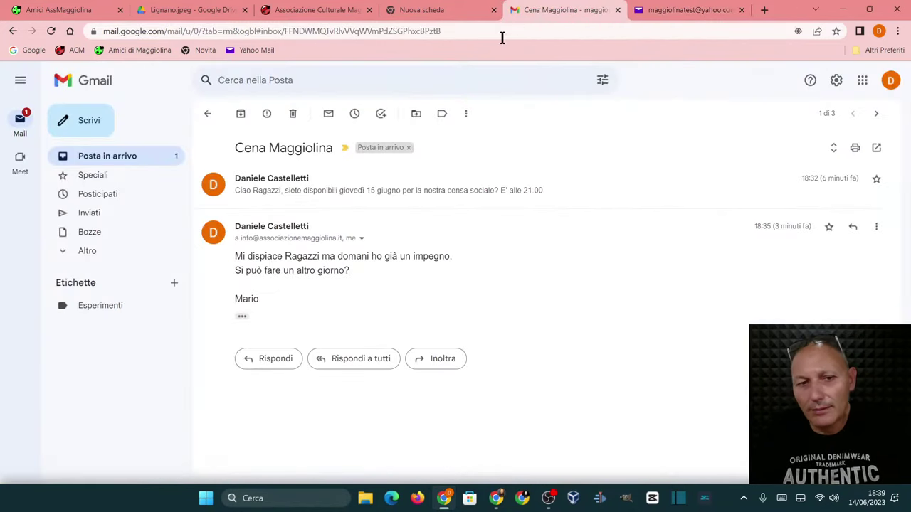
left_click(121, 158)
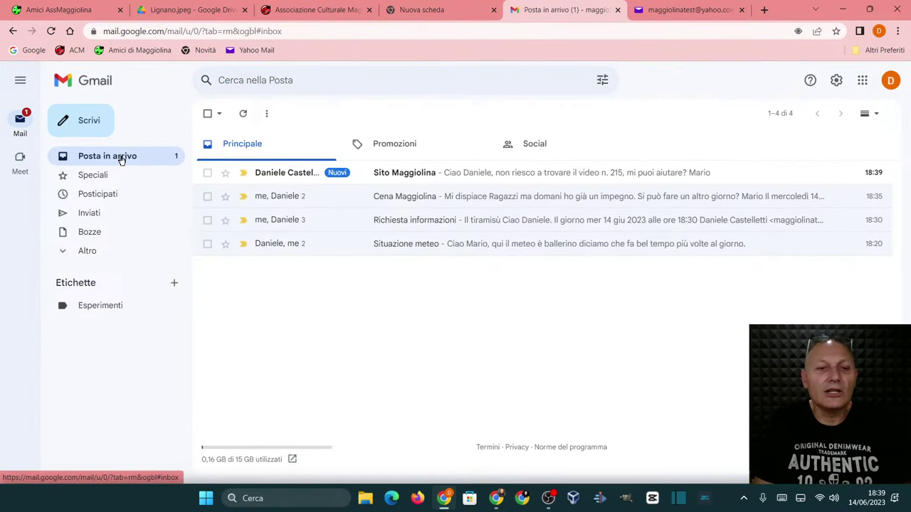
left_click(407, 174)
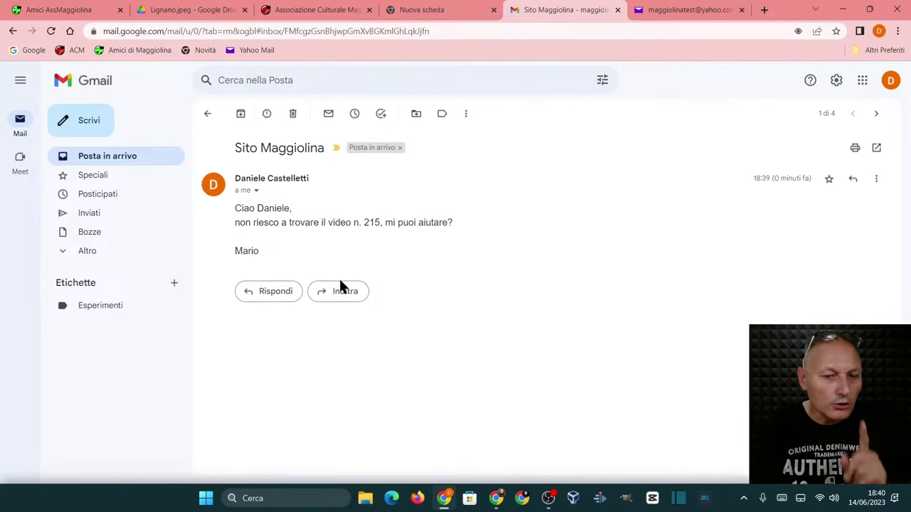
- Forward the Sito Maggiolina email to another Gmail contact's address
left_click(338, 292)
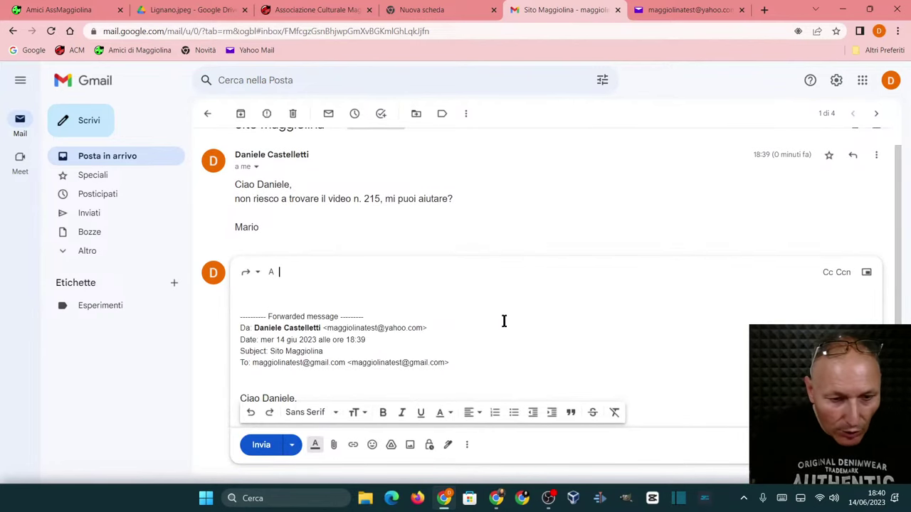
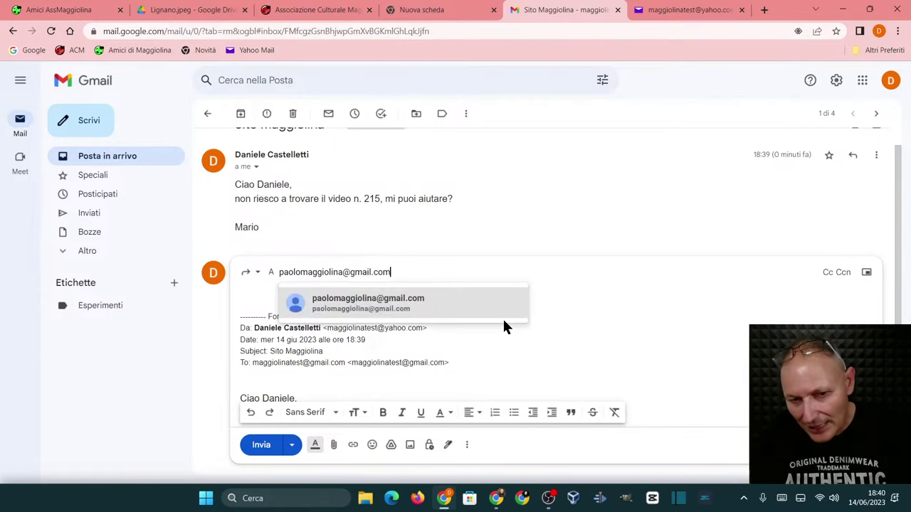
left_click(577, 302)
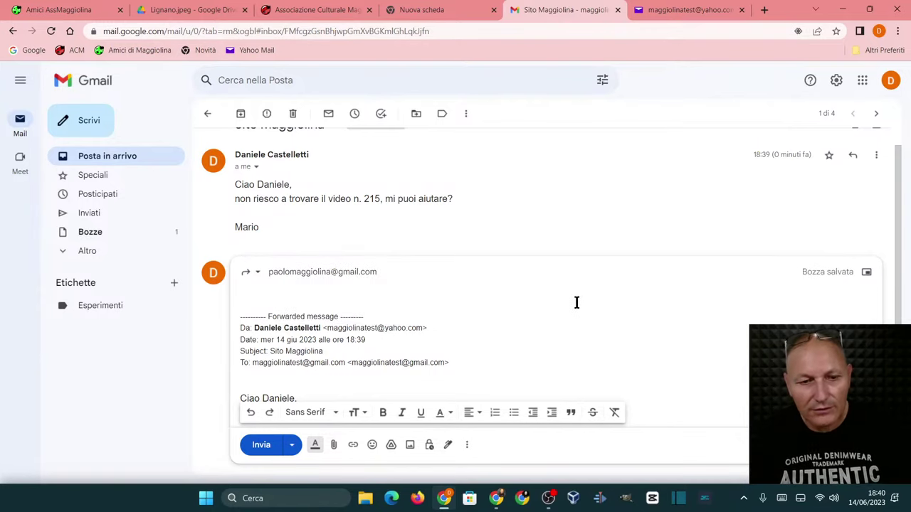
- Add the note 'puoi pensarci tu per favore?' to the recipient, with the sender's signature below
type("P")
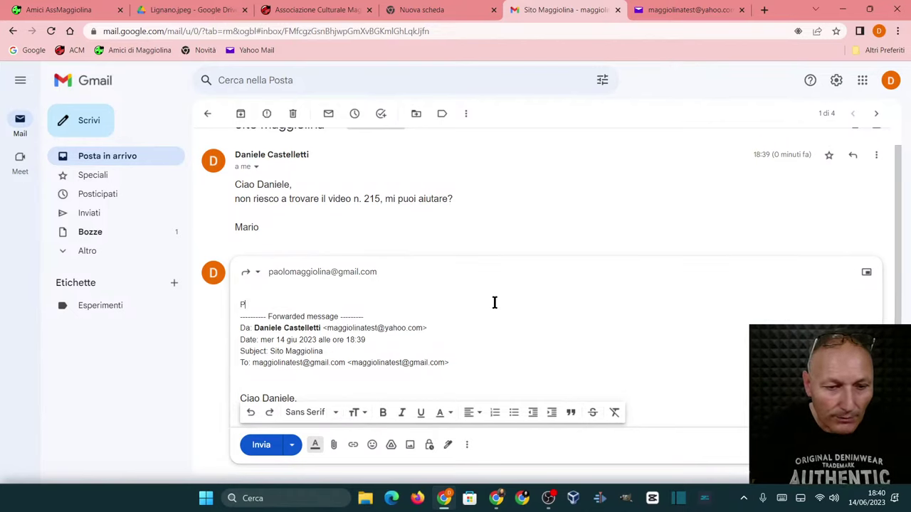
type("aolo, puo")
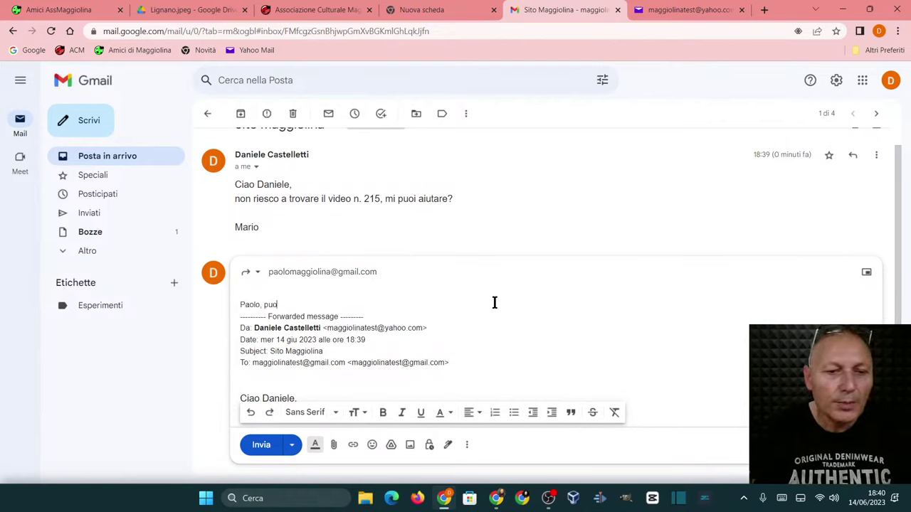
type("i pensa")
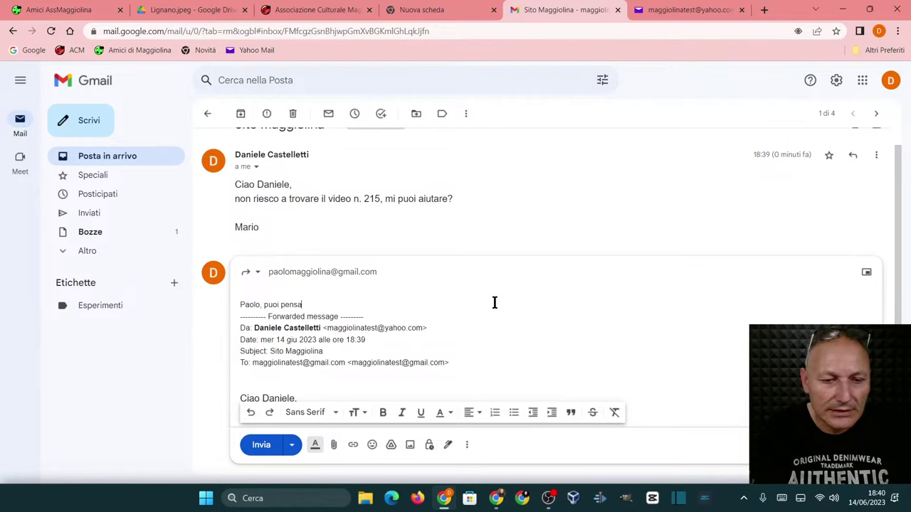
type("rci tu per f")
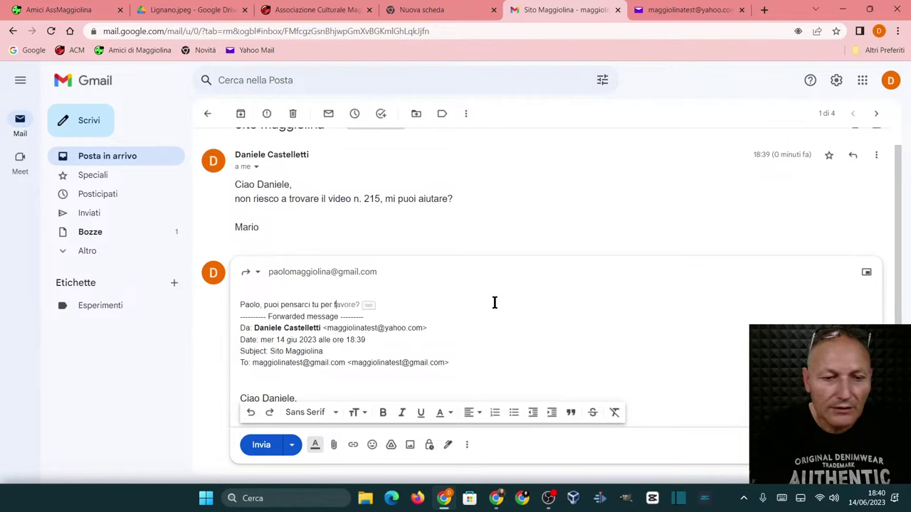
type("a")
key("Return")
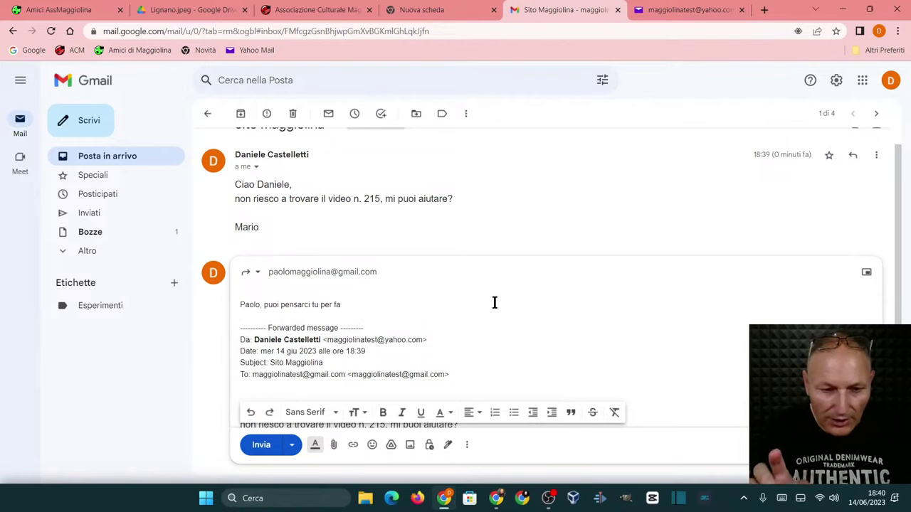
key("BackSpace")
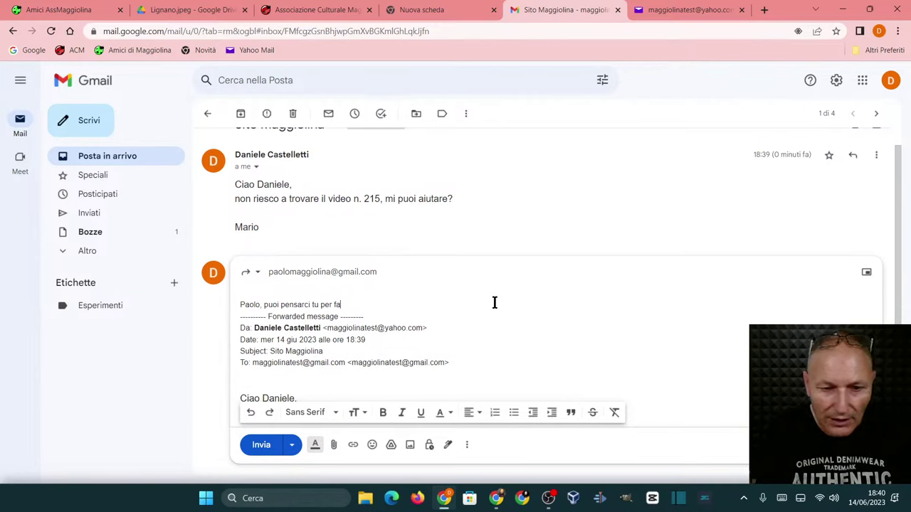
type("vore?")
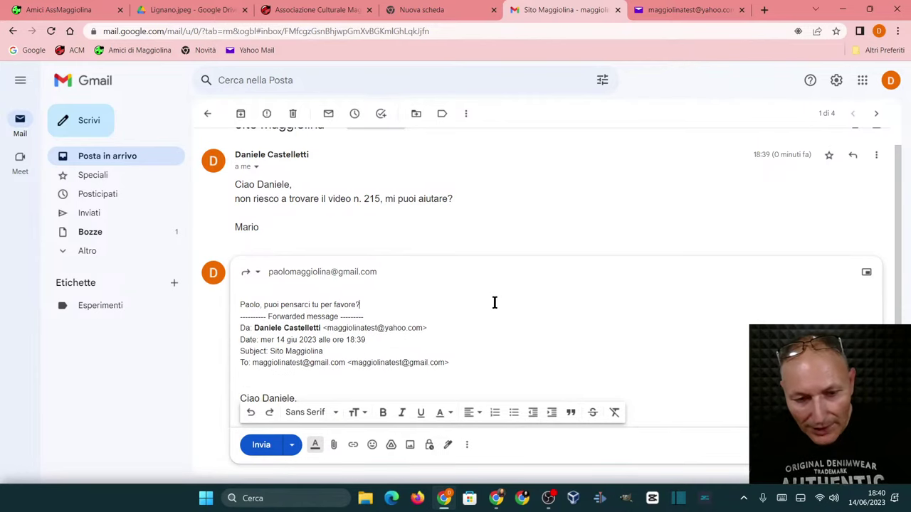
key("Return")
key("Return")
type("Daniele.")
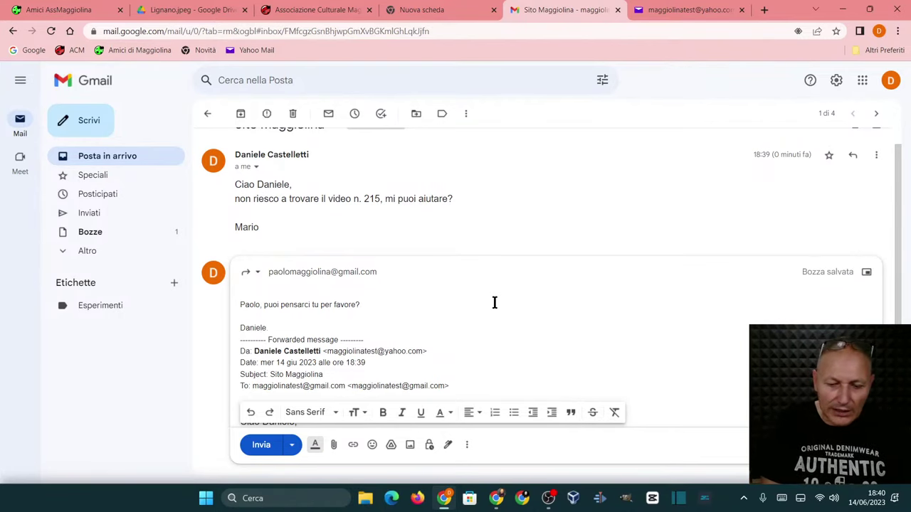
key("Return")
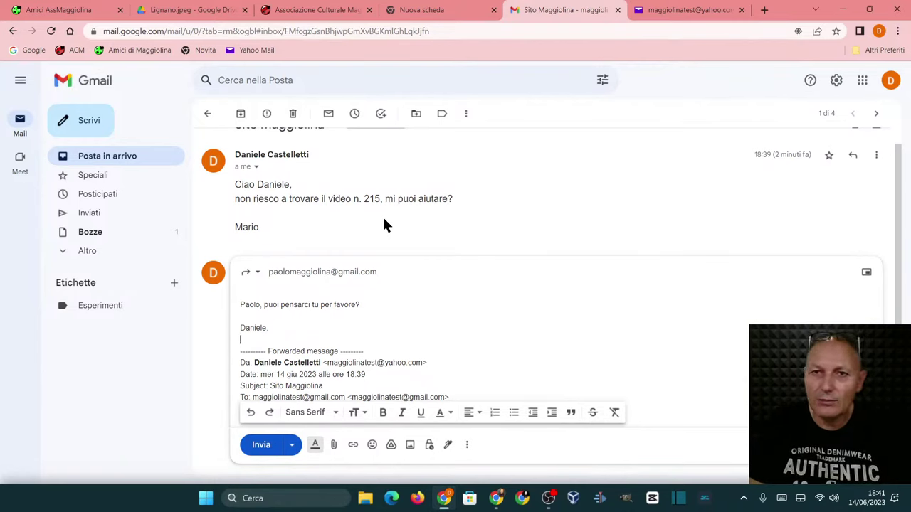
left_click(65, 9)
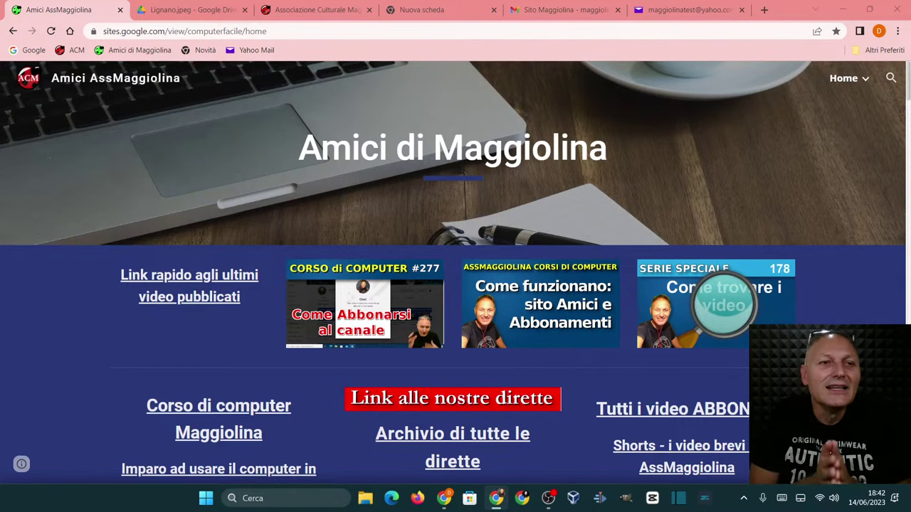
left_click(560, 10)
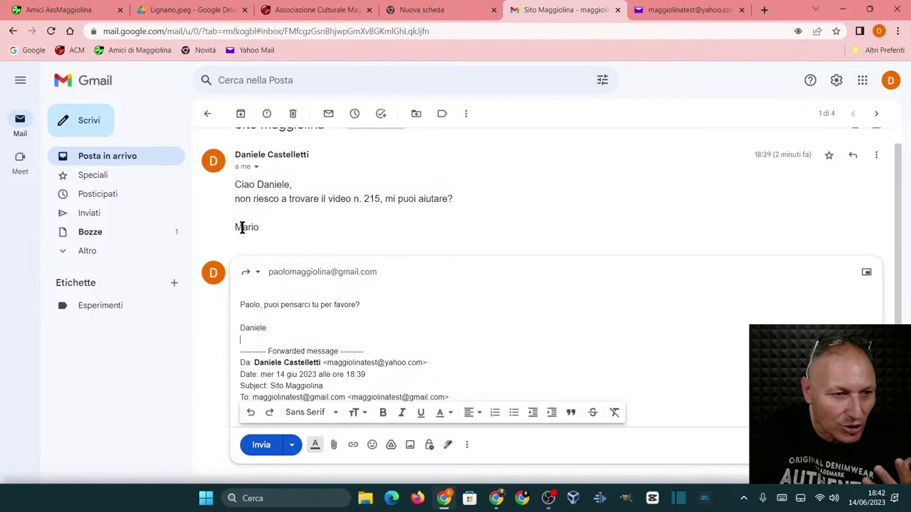
scroll(285, 222, "up", 1)
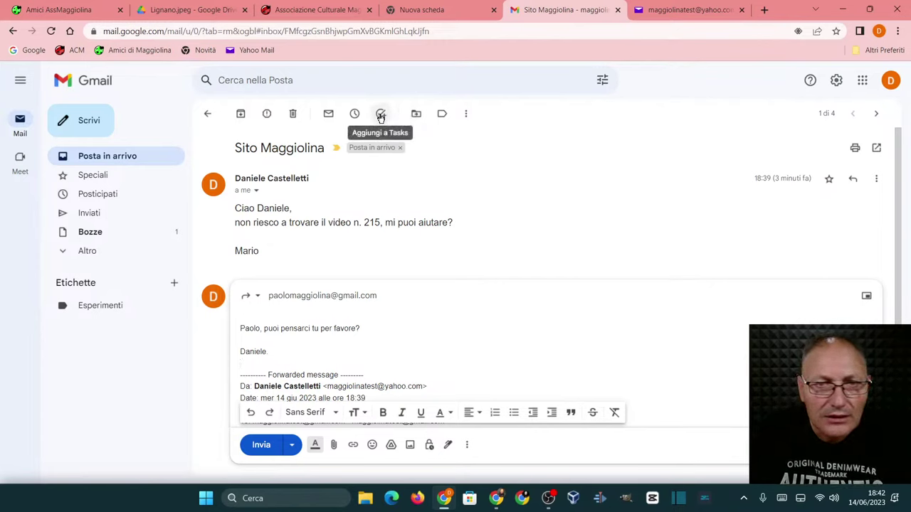
- Look over the Sposta in and ⋮ menus without acting, then open Cena Maggiolina from the inbox
left_click(416, 115)
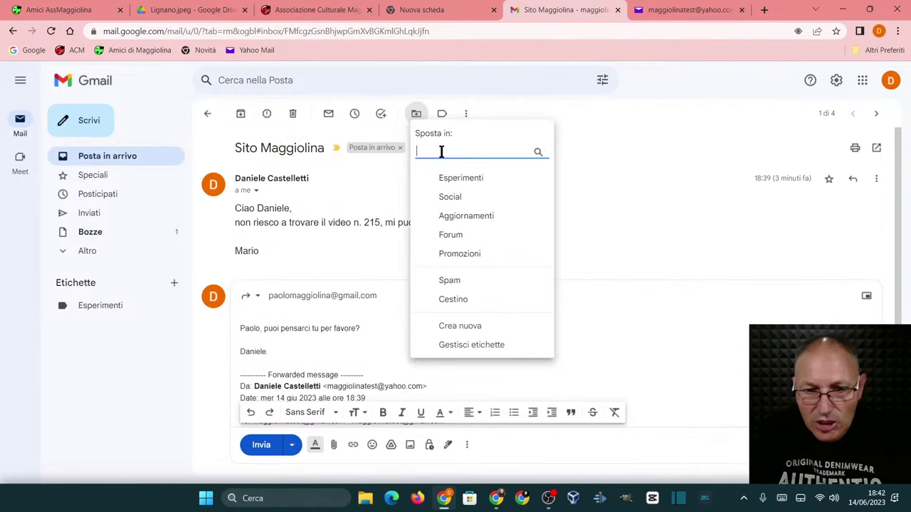
left_click(592, 202)
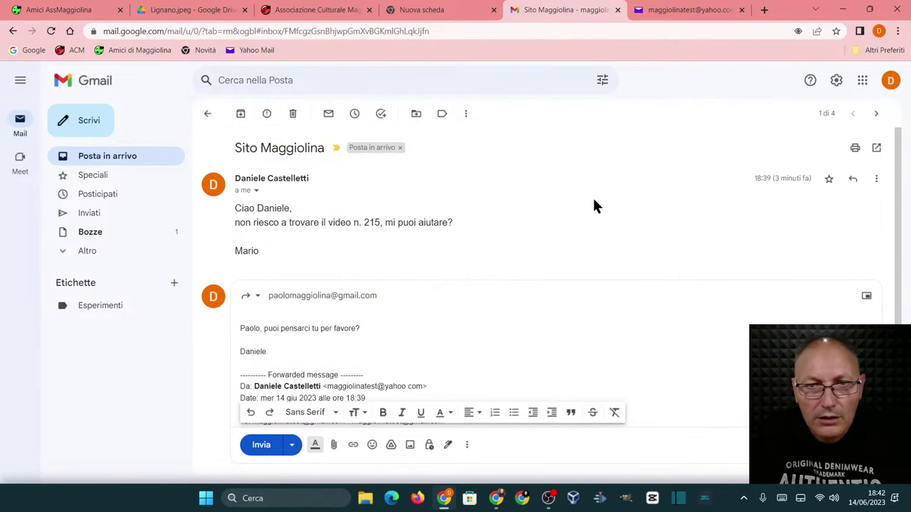
left_click(465, 114)
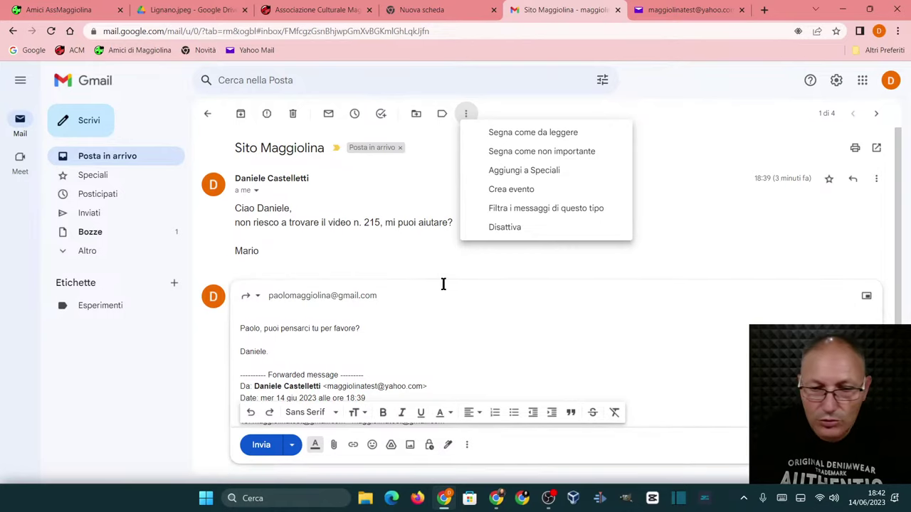
left_click(437, 262)
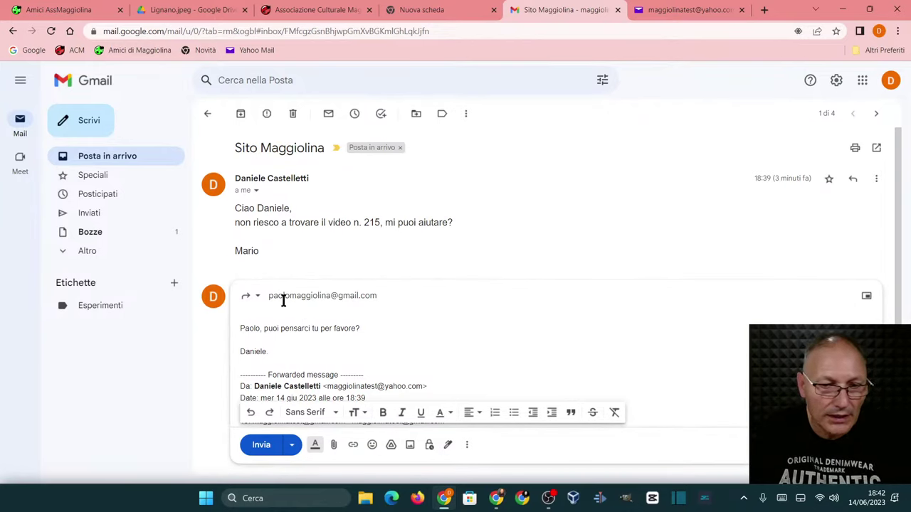
left_click(207, 112)
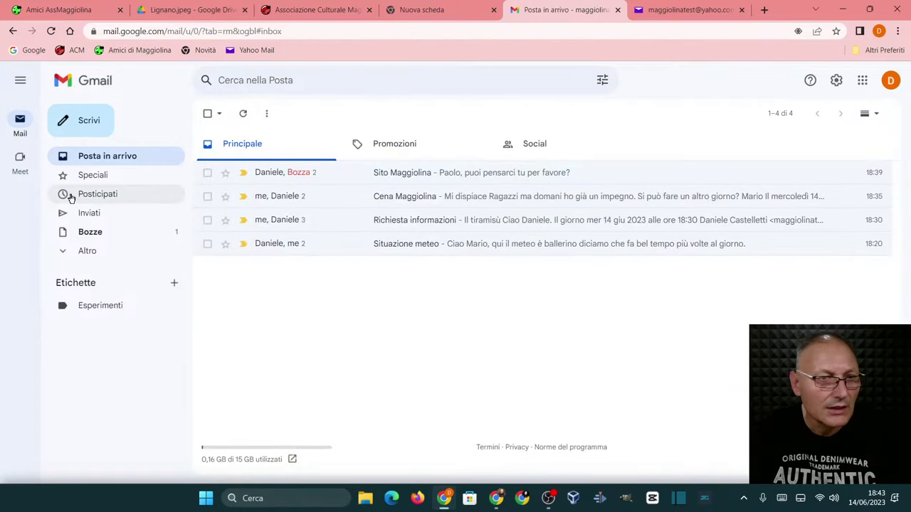
left_click(378, 203)
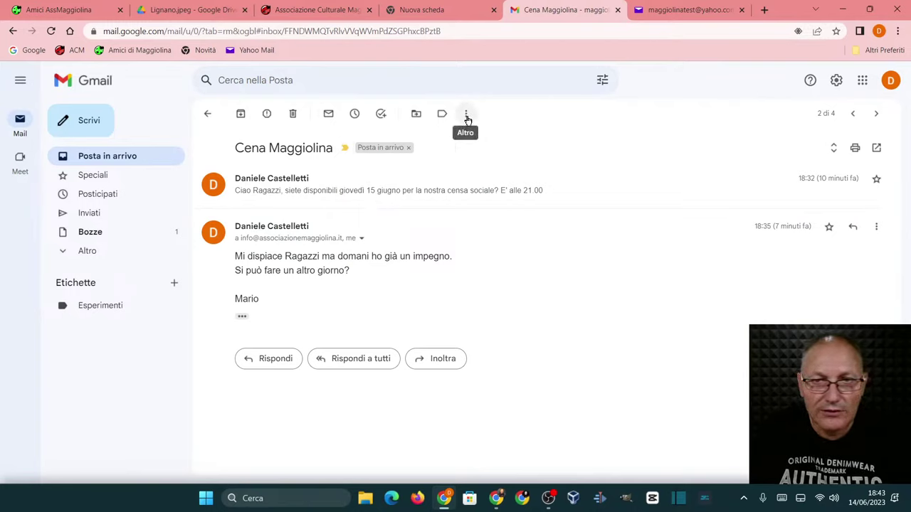
- Check the Cena Maggiolina Sposta in and ⋮ menus, then archive the conversation
left_click(419, 115)
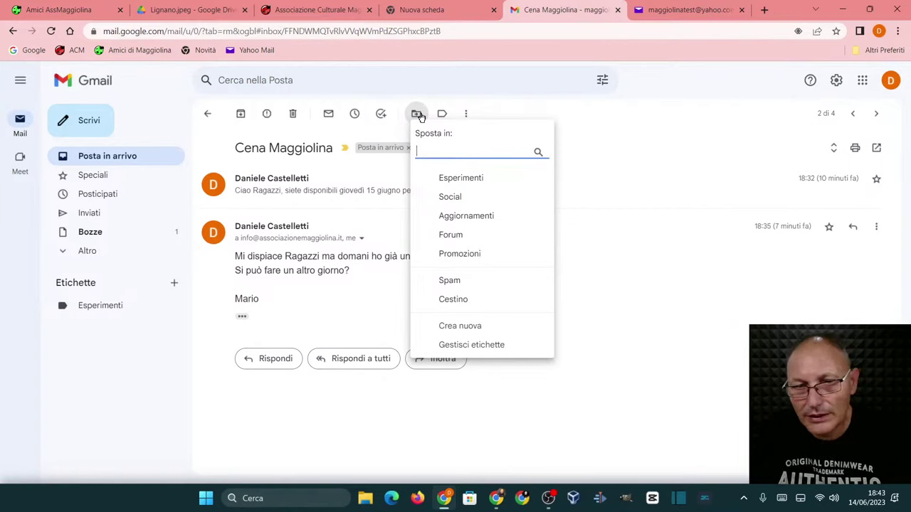
left_click(649, 291)
left_click(466, 115)
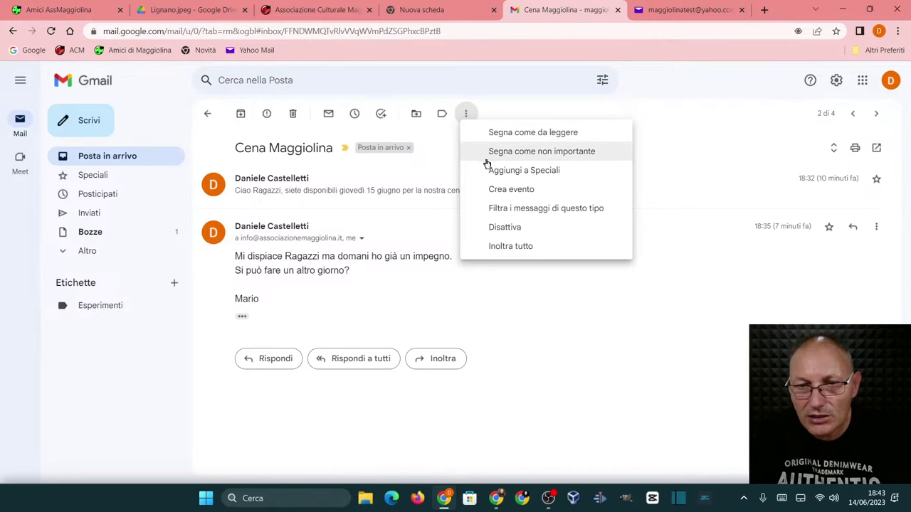
left_click(497, 317)
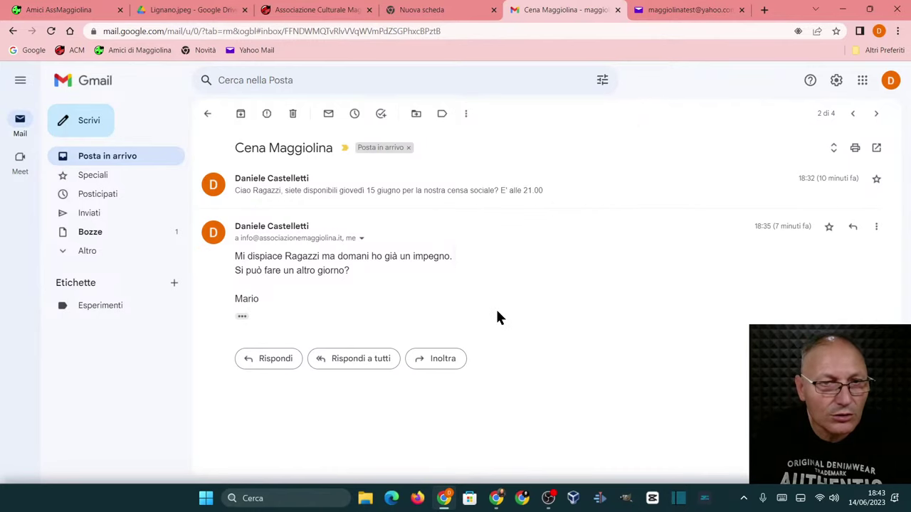
left_click(241, 114)
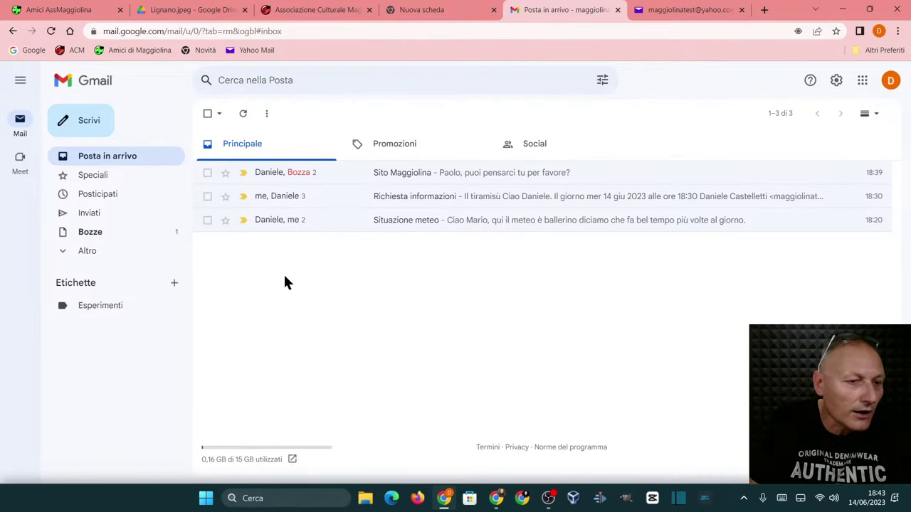
left_click(79, 256)
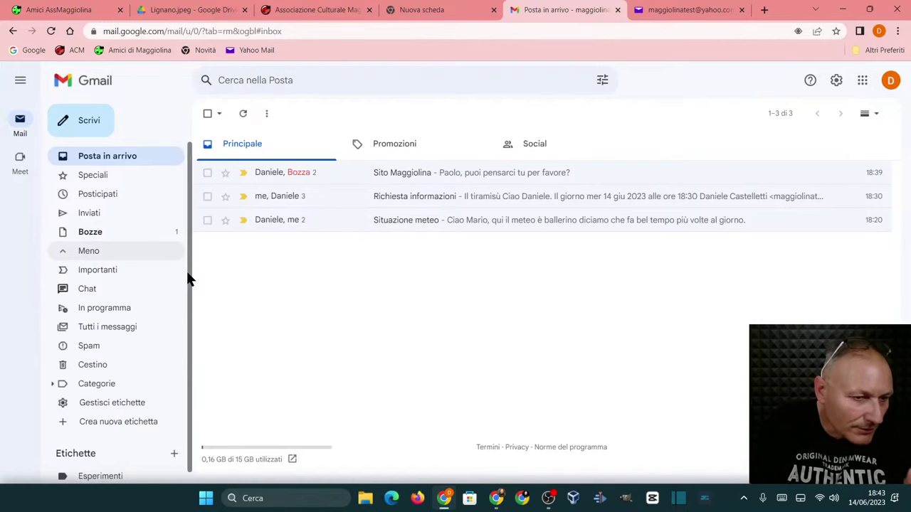
left_click(98, 326)
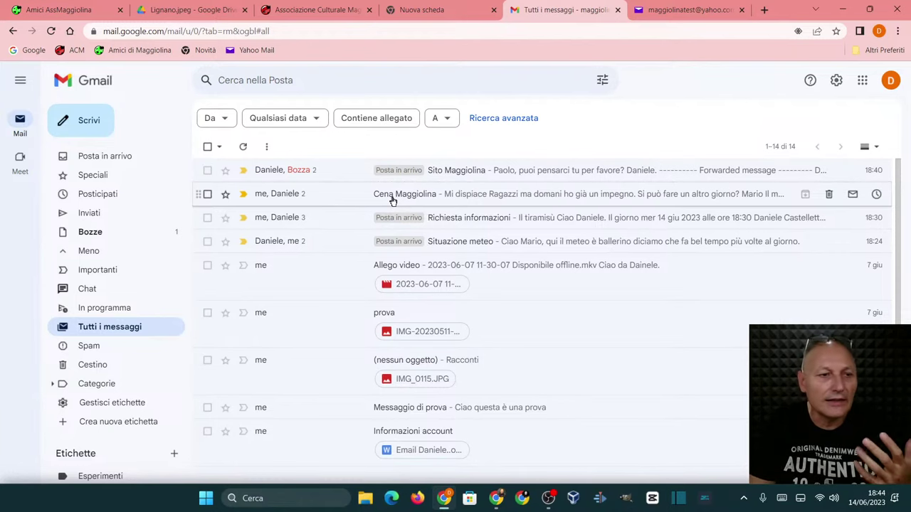
left_click(83, 156)
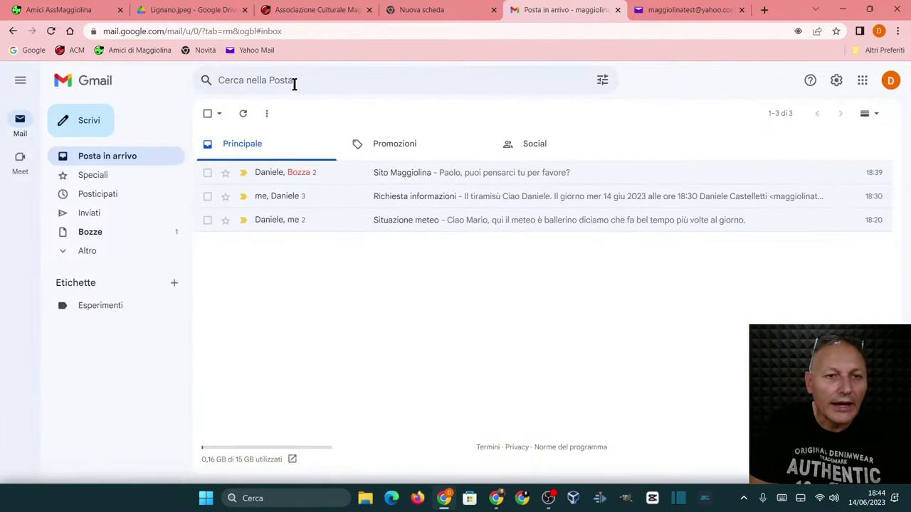
- Search the mail for 'cena maggiolina' and open the Cena Maggiolina conversation from the suggestions
left_click(294, 82)
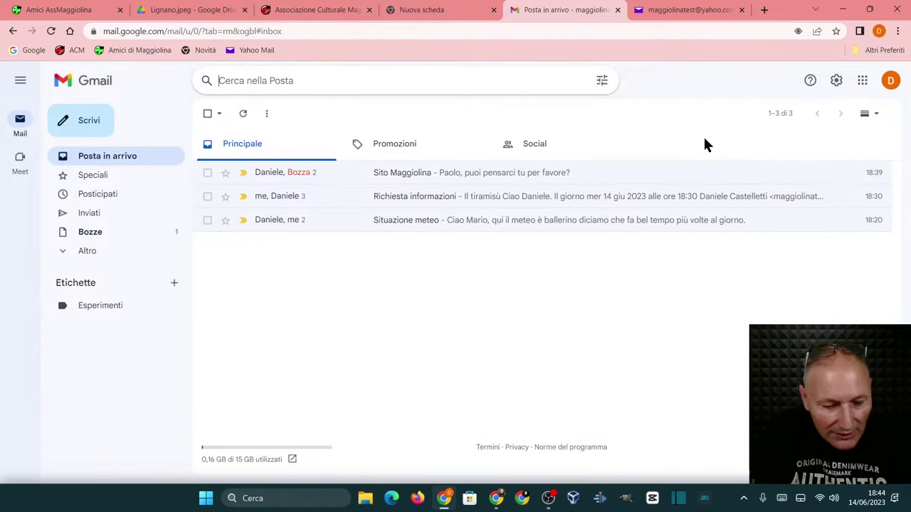
type("cena maggiol")
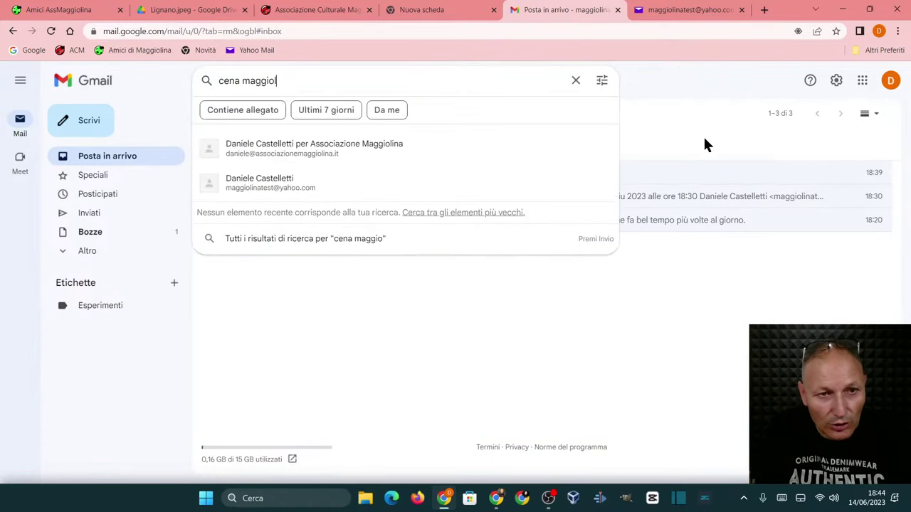
type("ina")
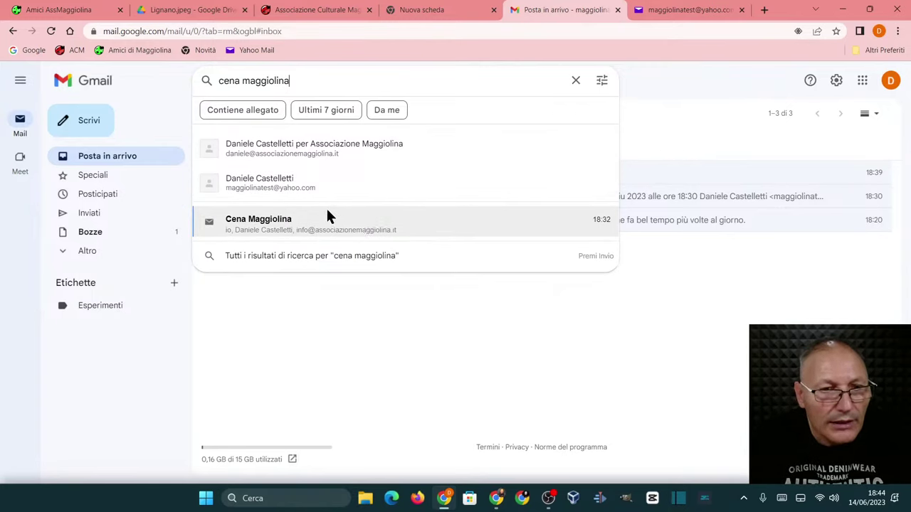
left_click(280, 219)
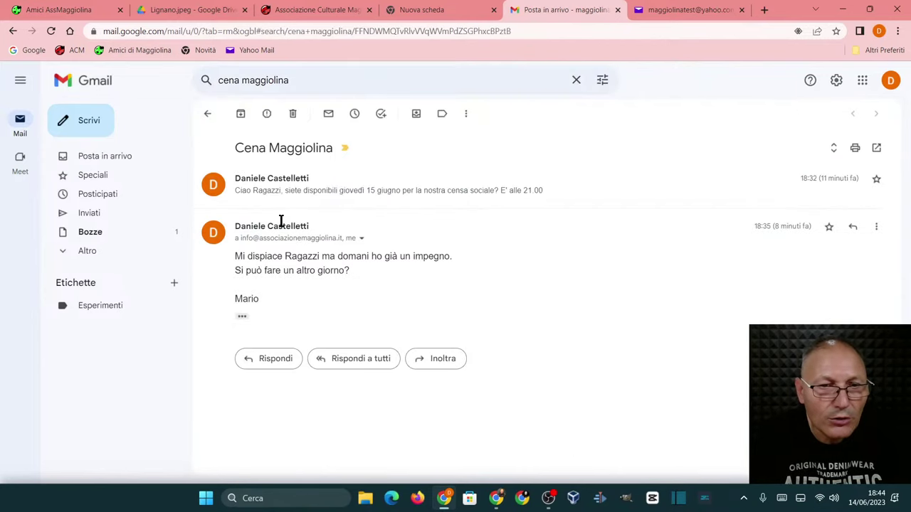
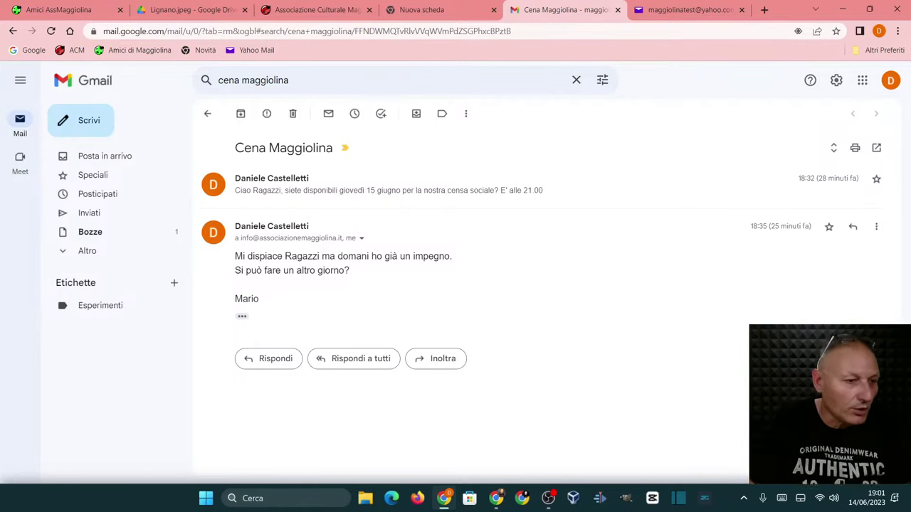
- Bring up the Amici AssMaggiolina site and scroll to the Giovedì, Venerdì and Sabato video thumbnails
key("alt+Tab")
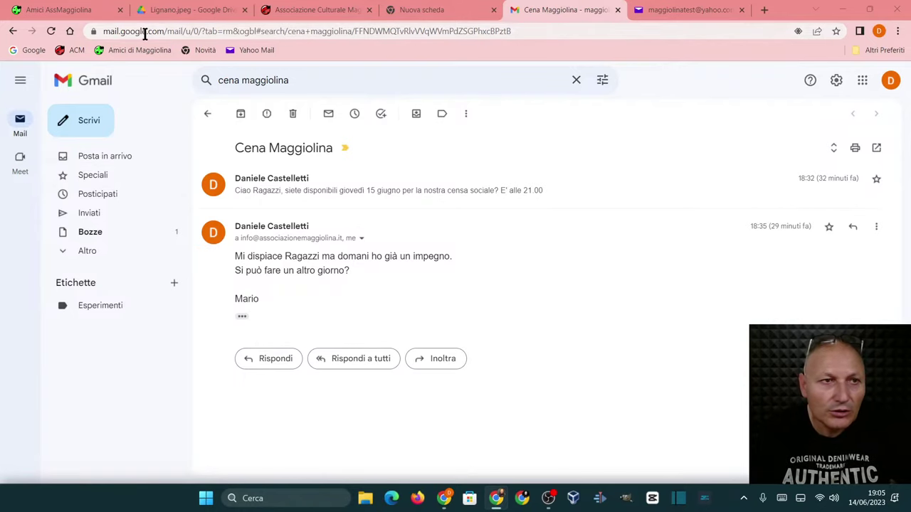
left_click(84, 13)
scroll(203, 275, "down", 5)
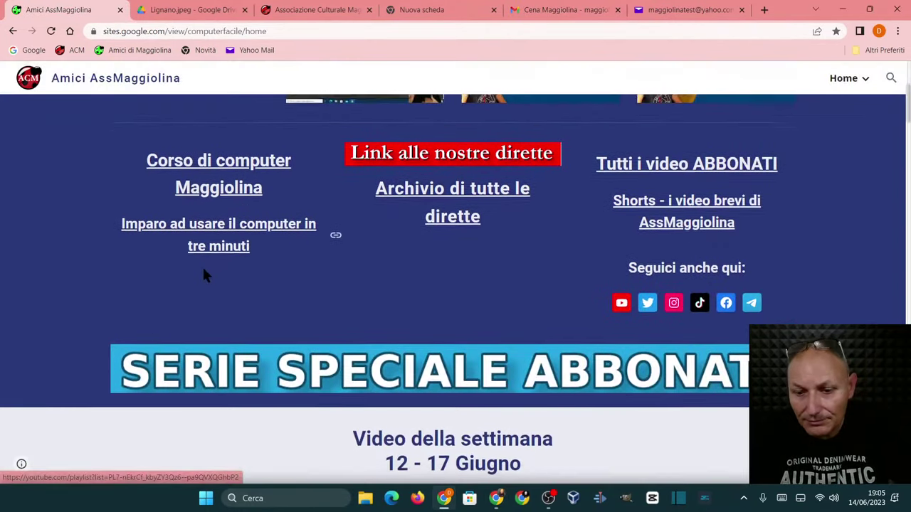
scroll(202, 276, "down", 6)
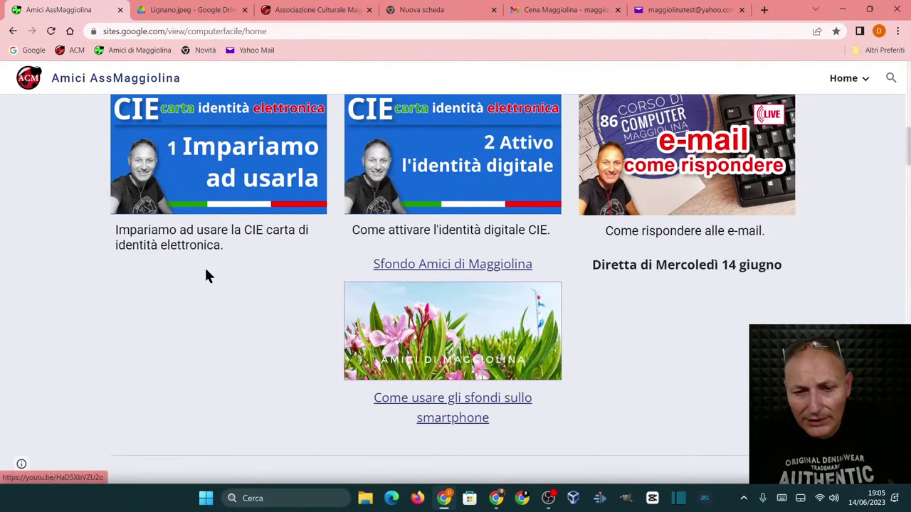
scroll(207, 276, "down", 3)
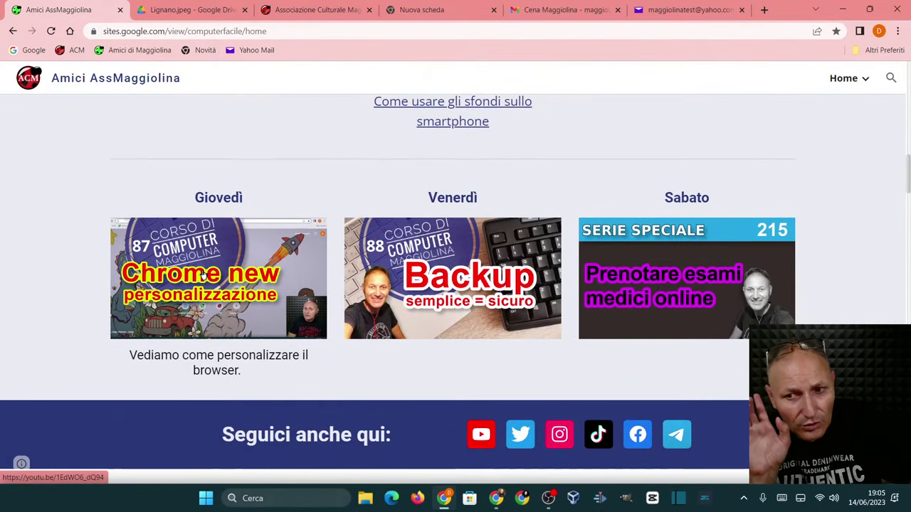
scroll(203, 275, "up", 1)
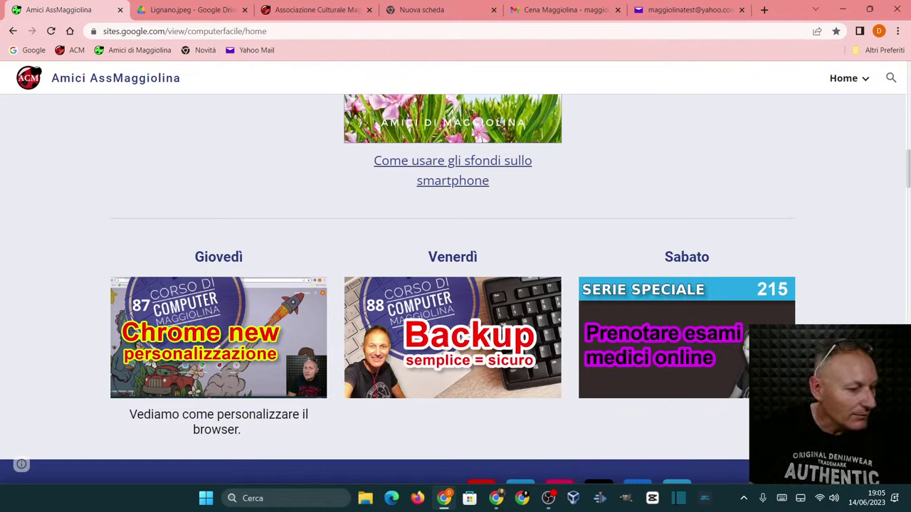
key("alt+Tab")
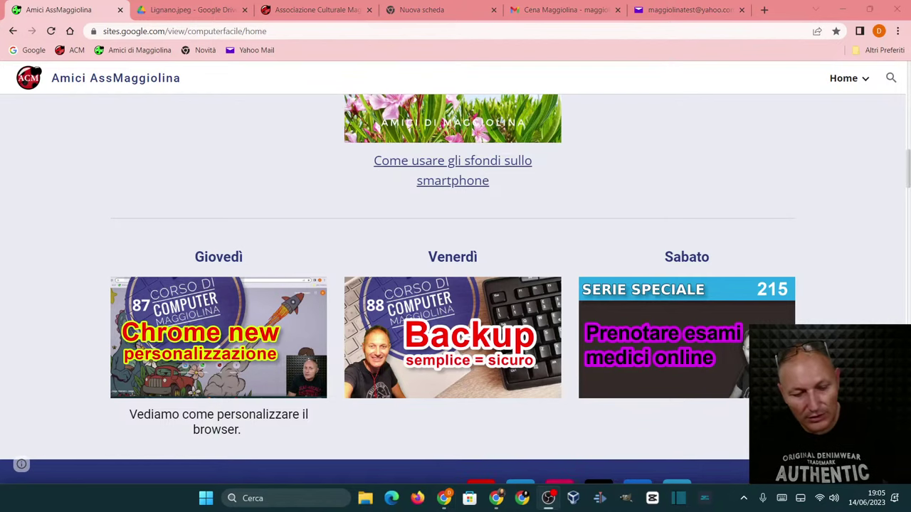